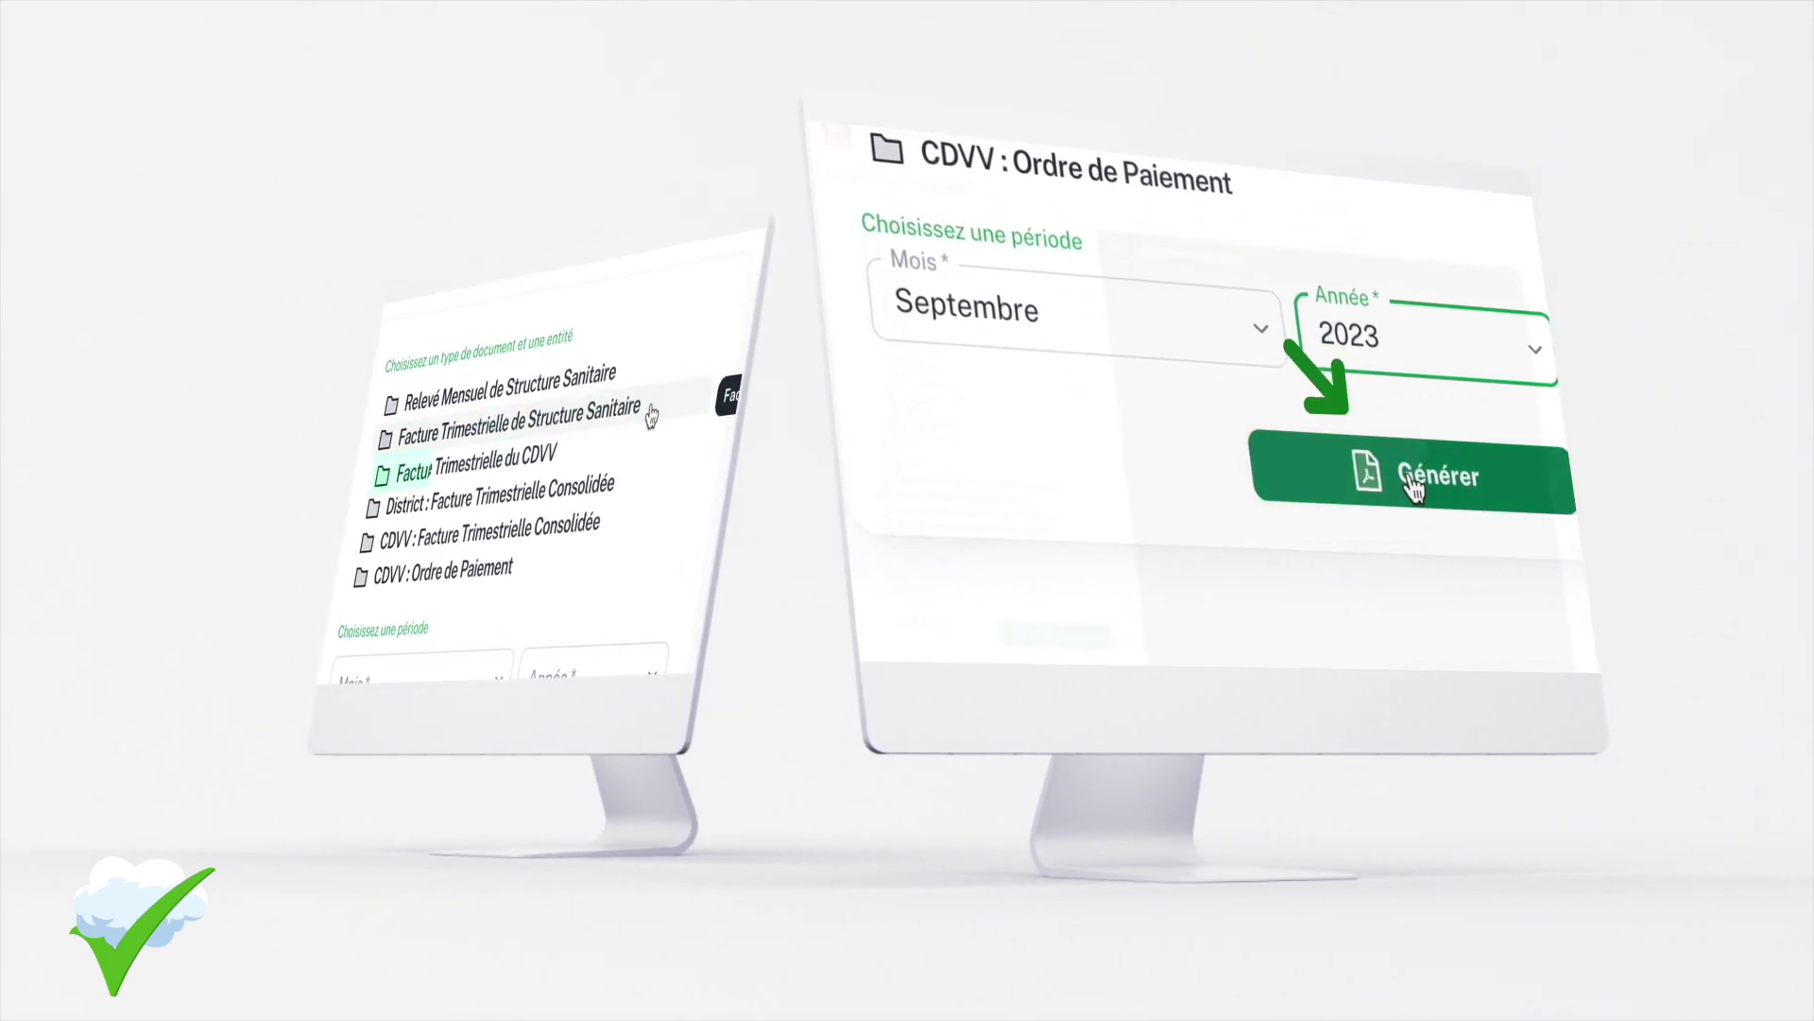
pyautogui.click(1464, 480)
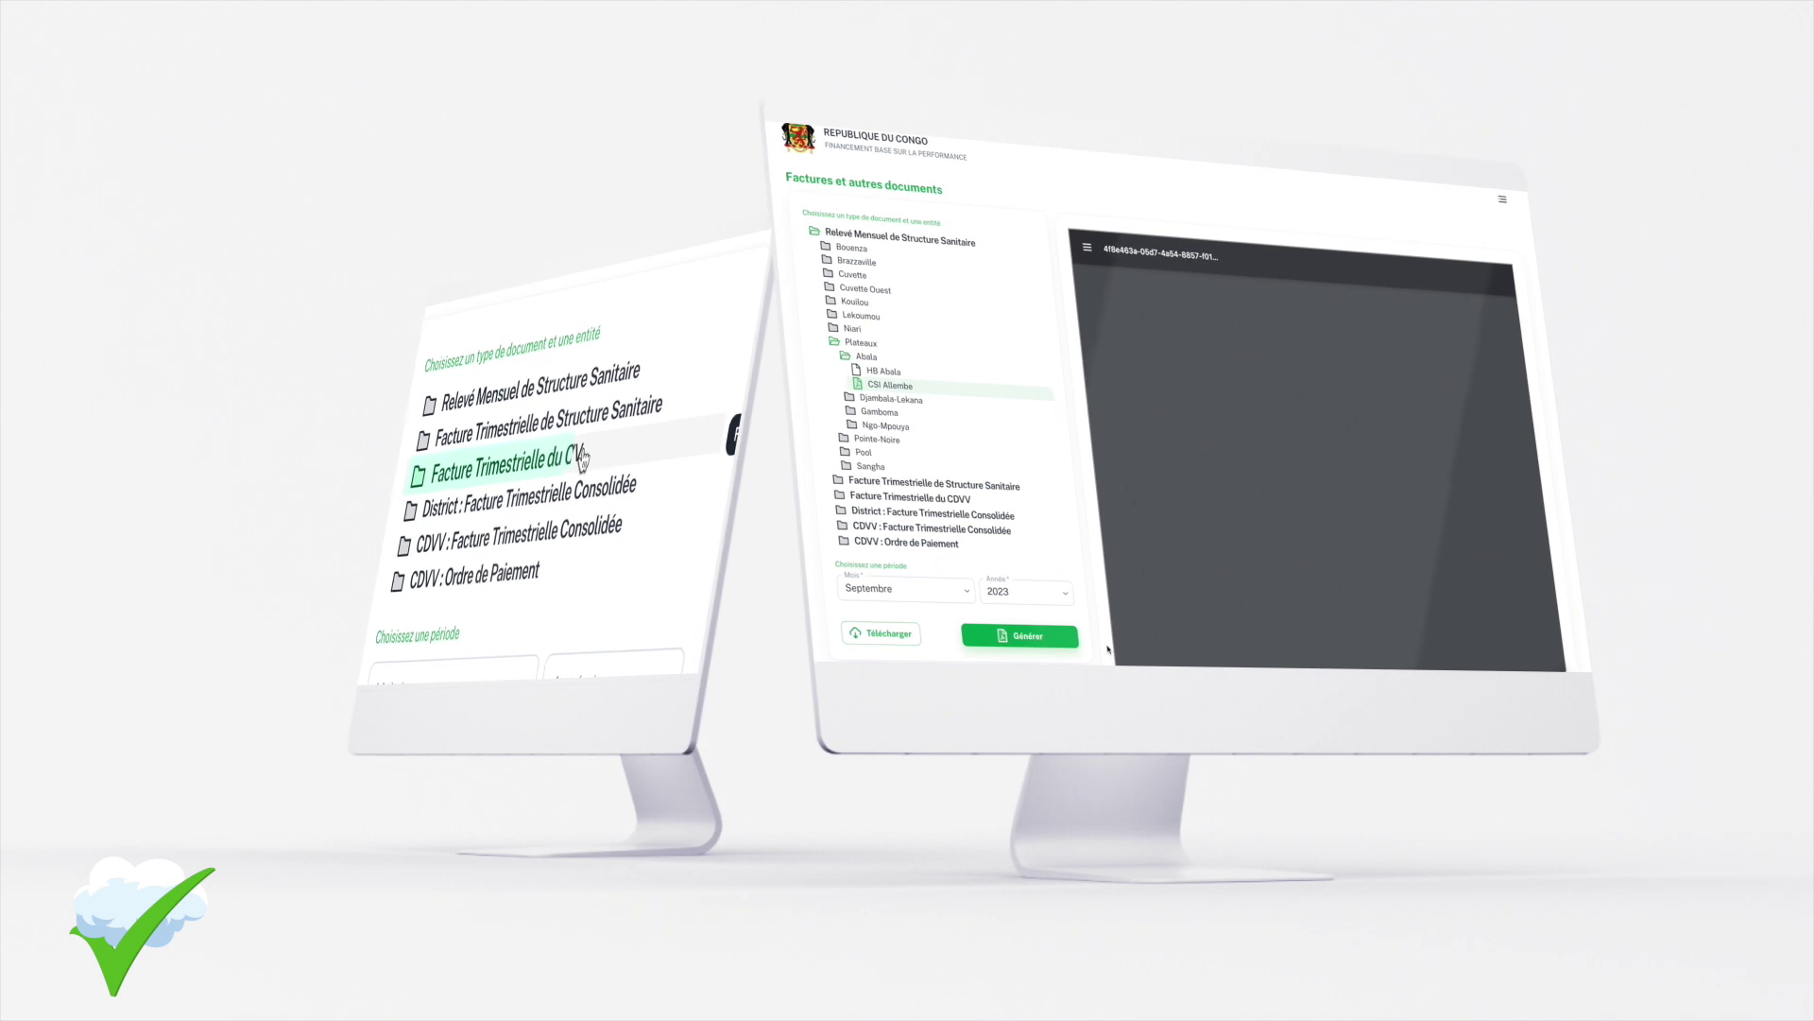
pyautogui.scroll(-5, 1172, 636)
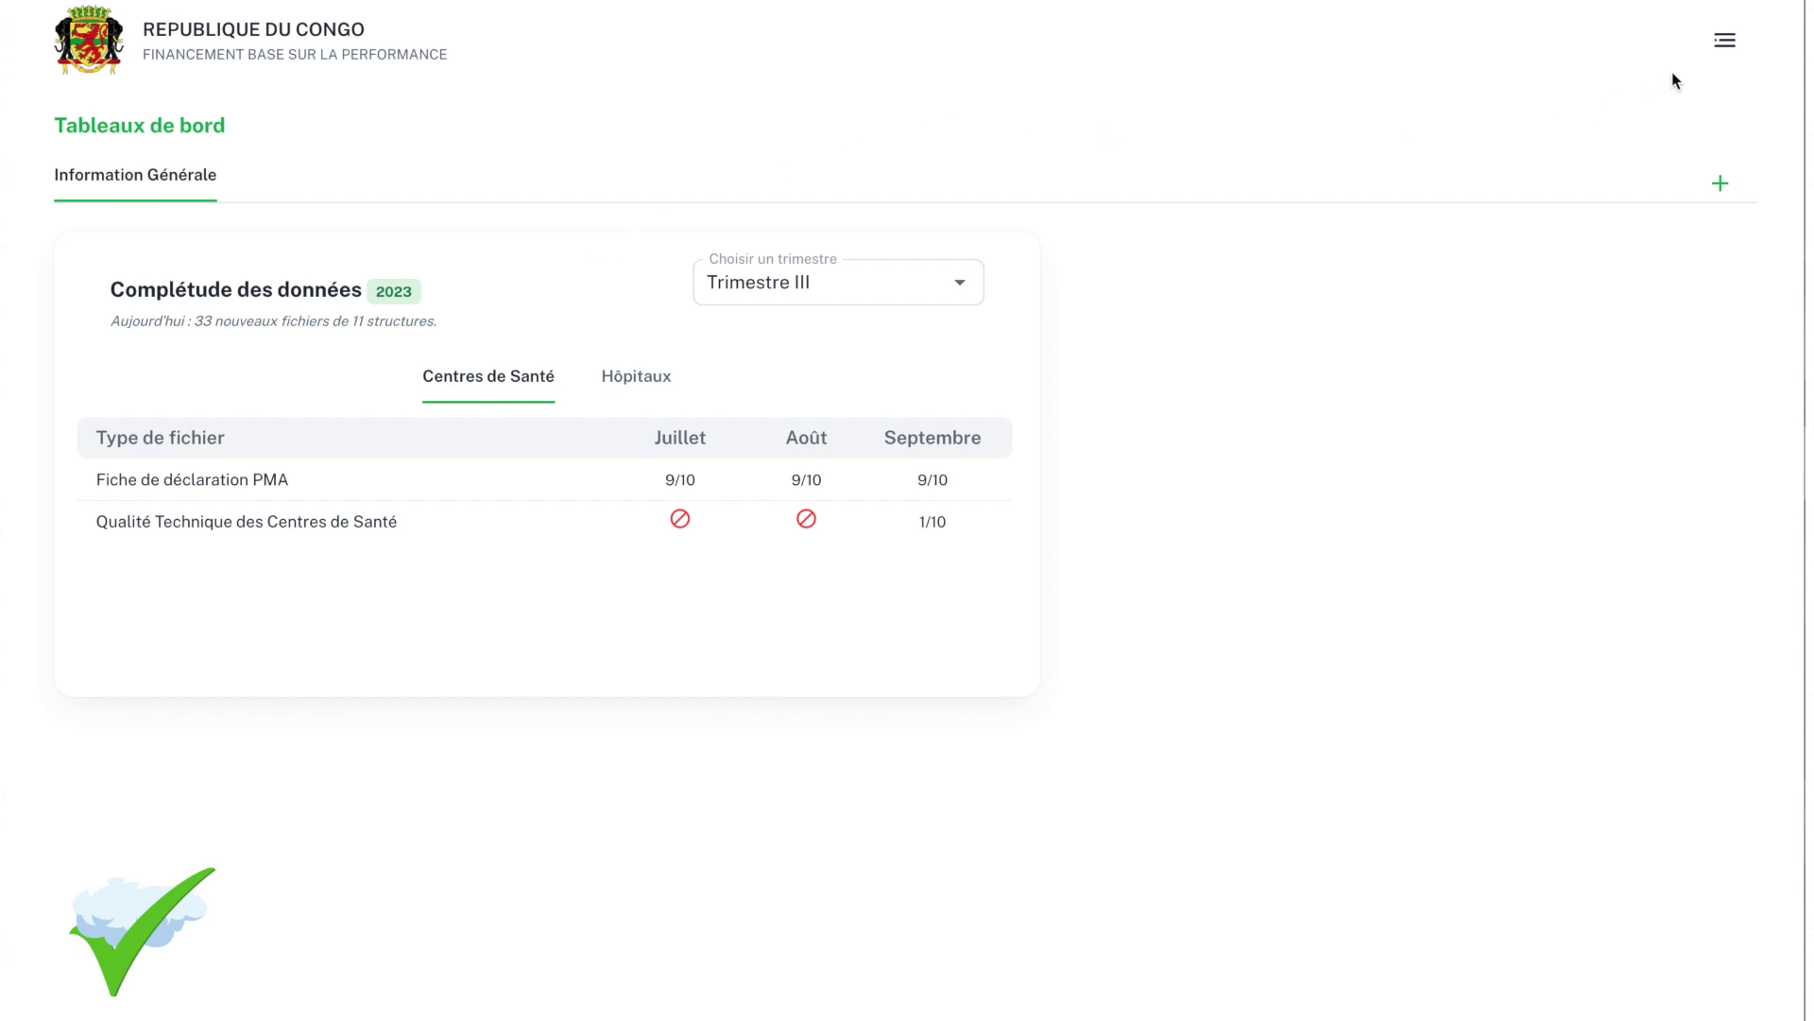
# - Go to Factures et Rapports and select CSI Allembe in the Abala district of Plateaux for the Relevé Mensuel de Structure Sanitaire
pyautogui.click(1725, 40)
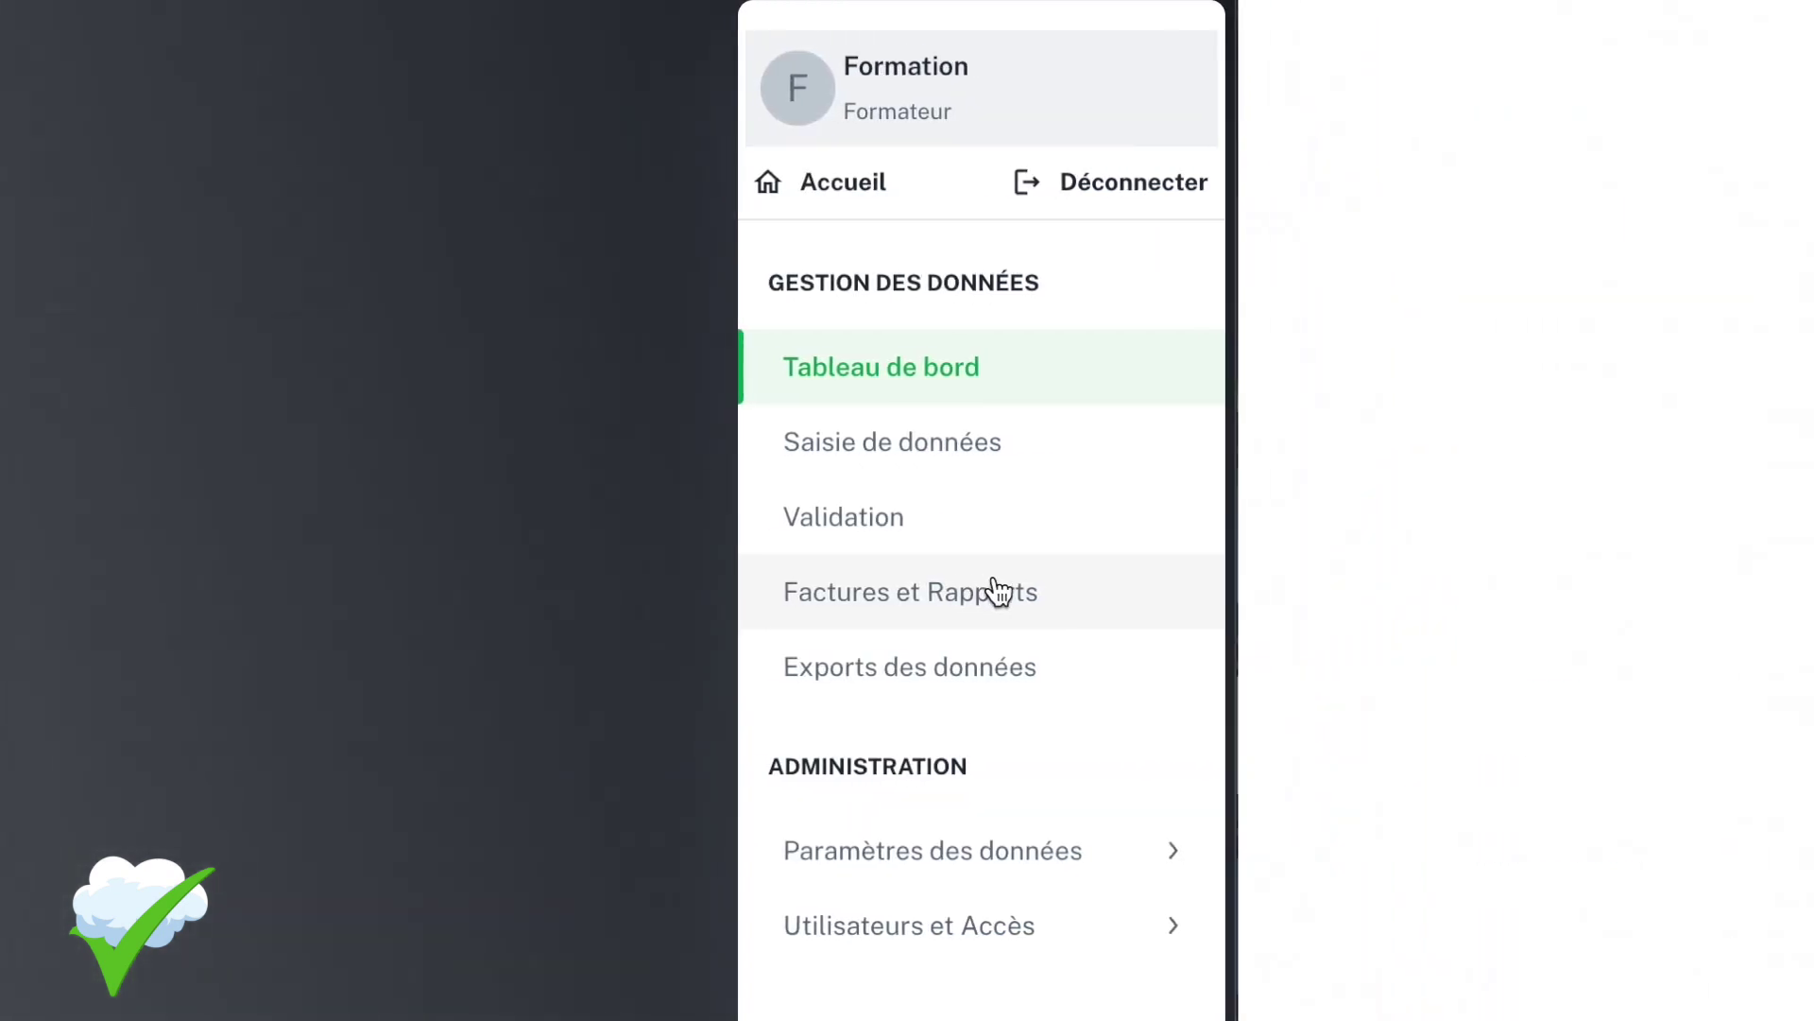
pyautogui.click(998, 592)
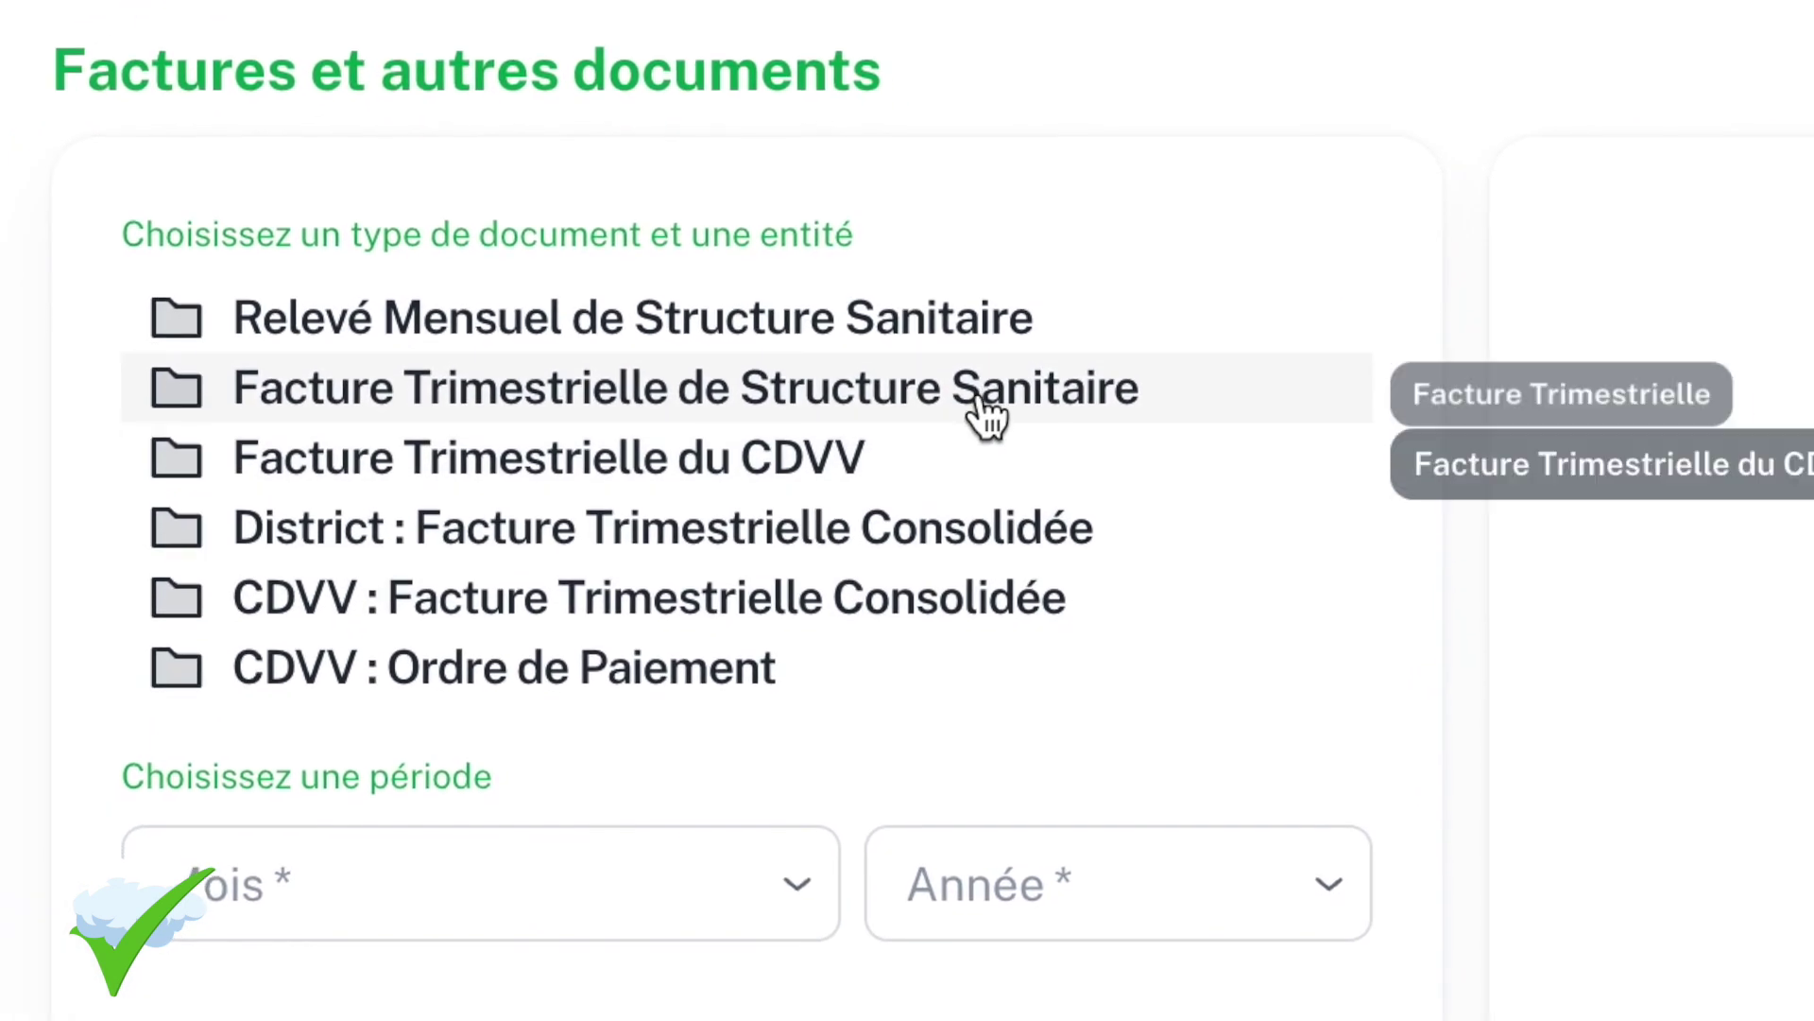
pyautogui.click(959, 327)
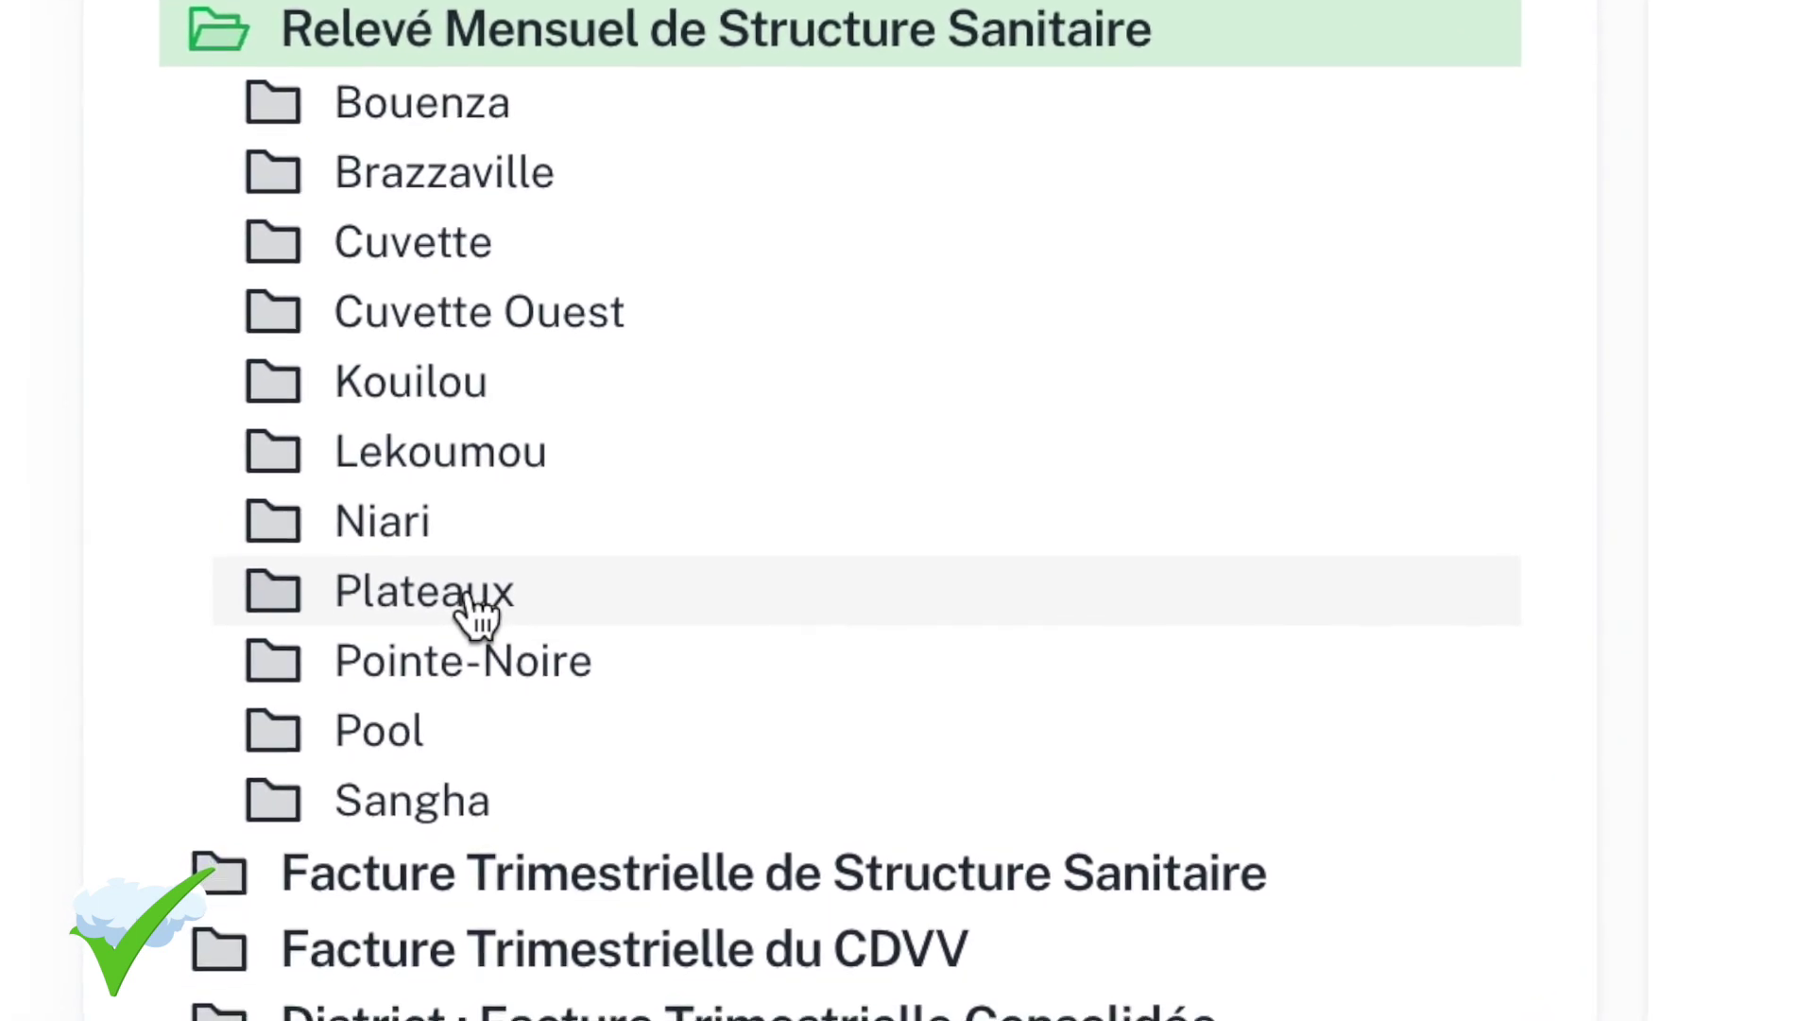
pyautogui.click(458, 589)
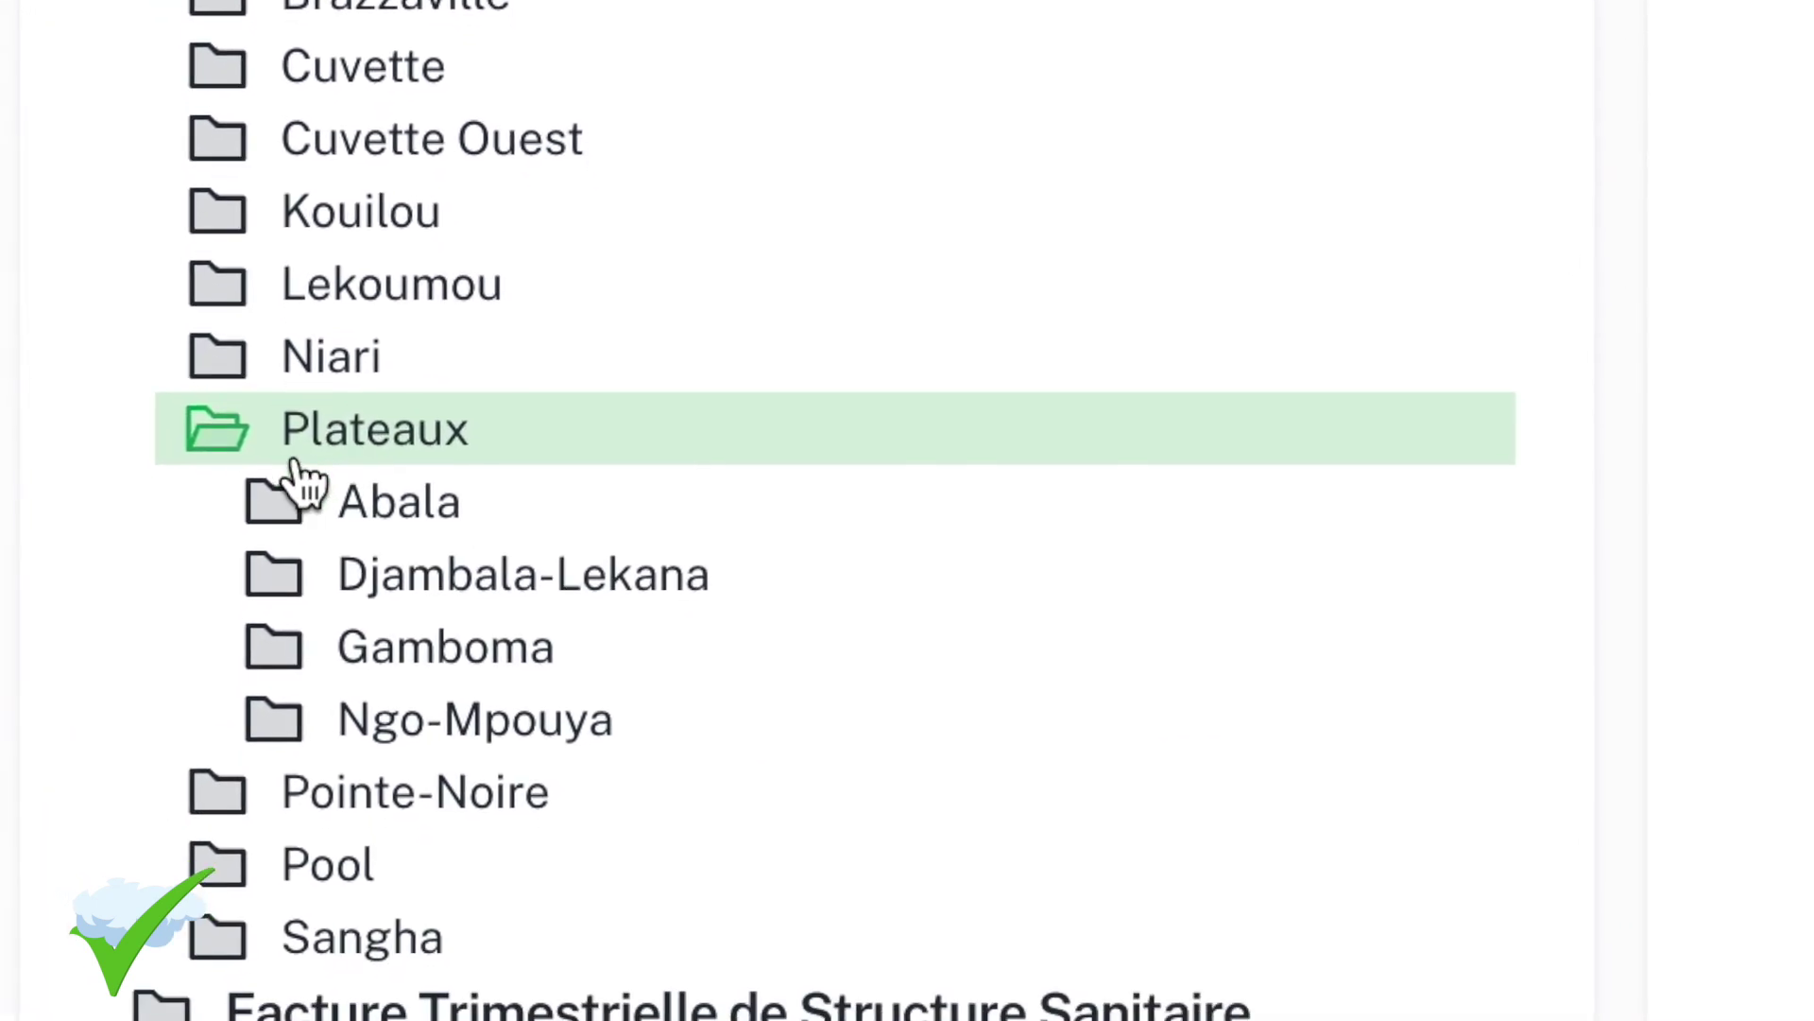
pyautogui.click(305, 383)
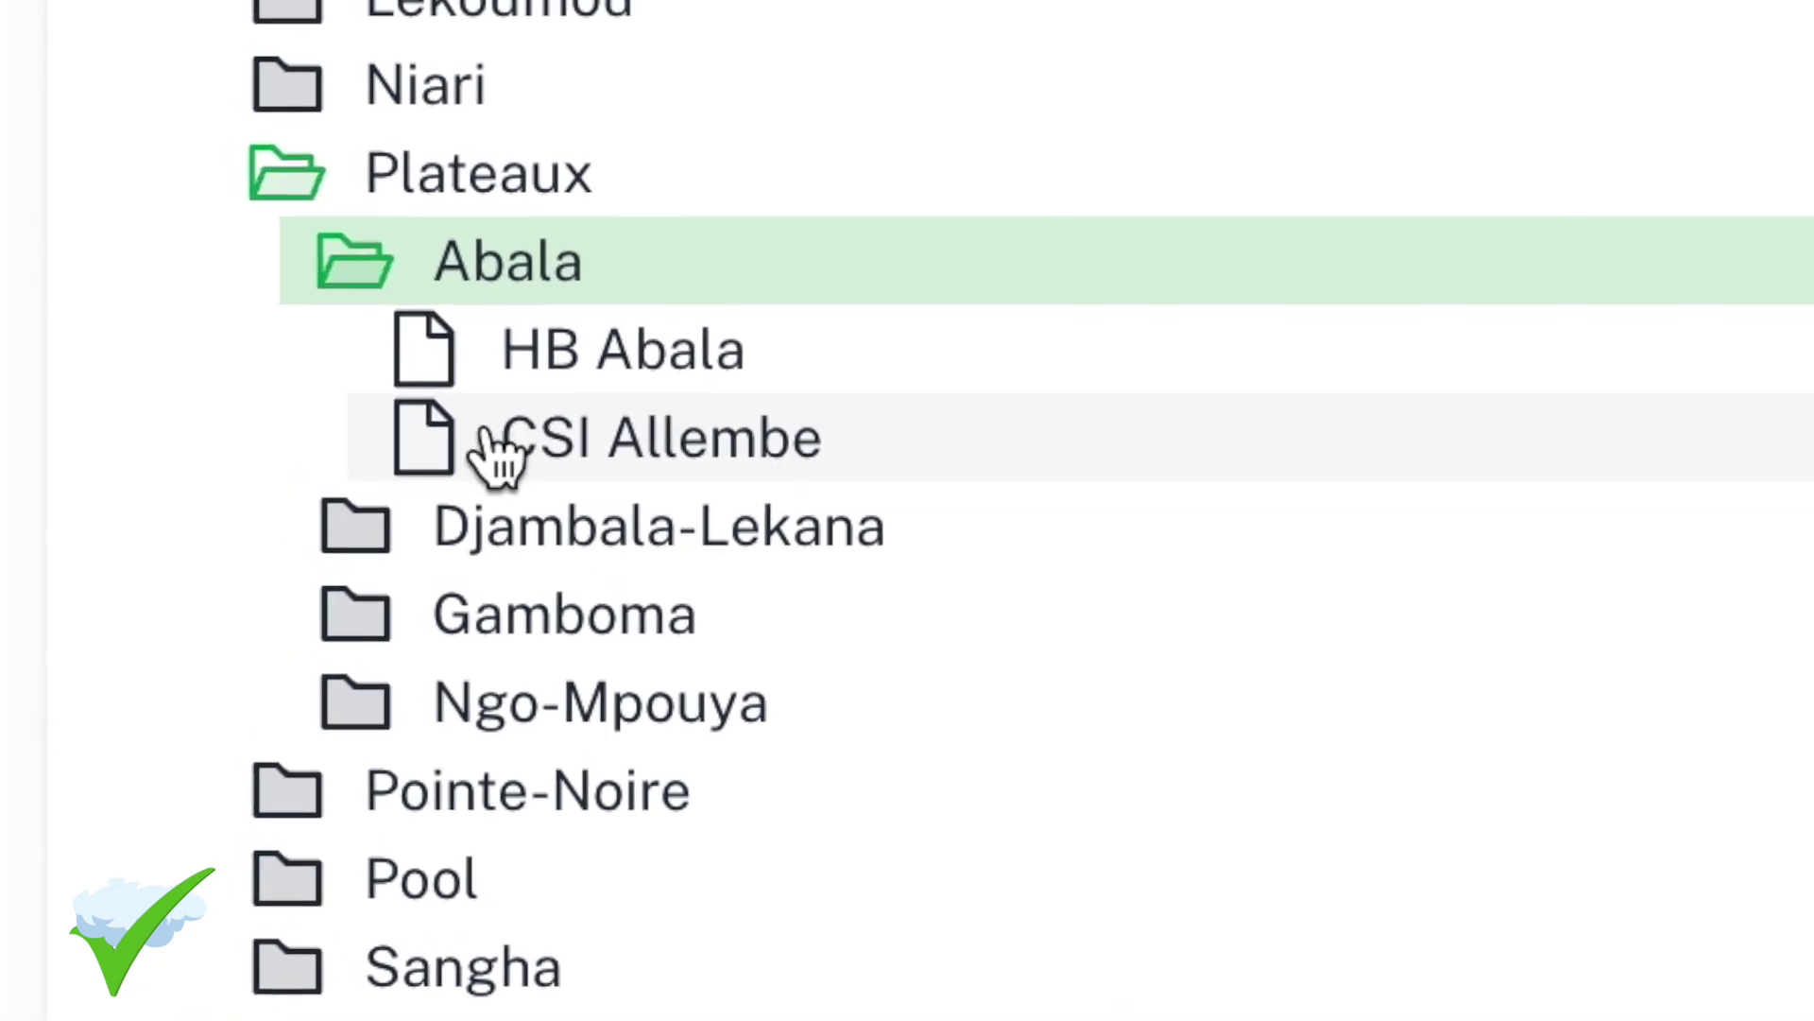
pyautogui.click(463, 452)
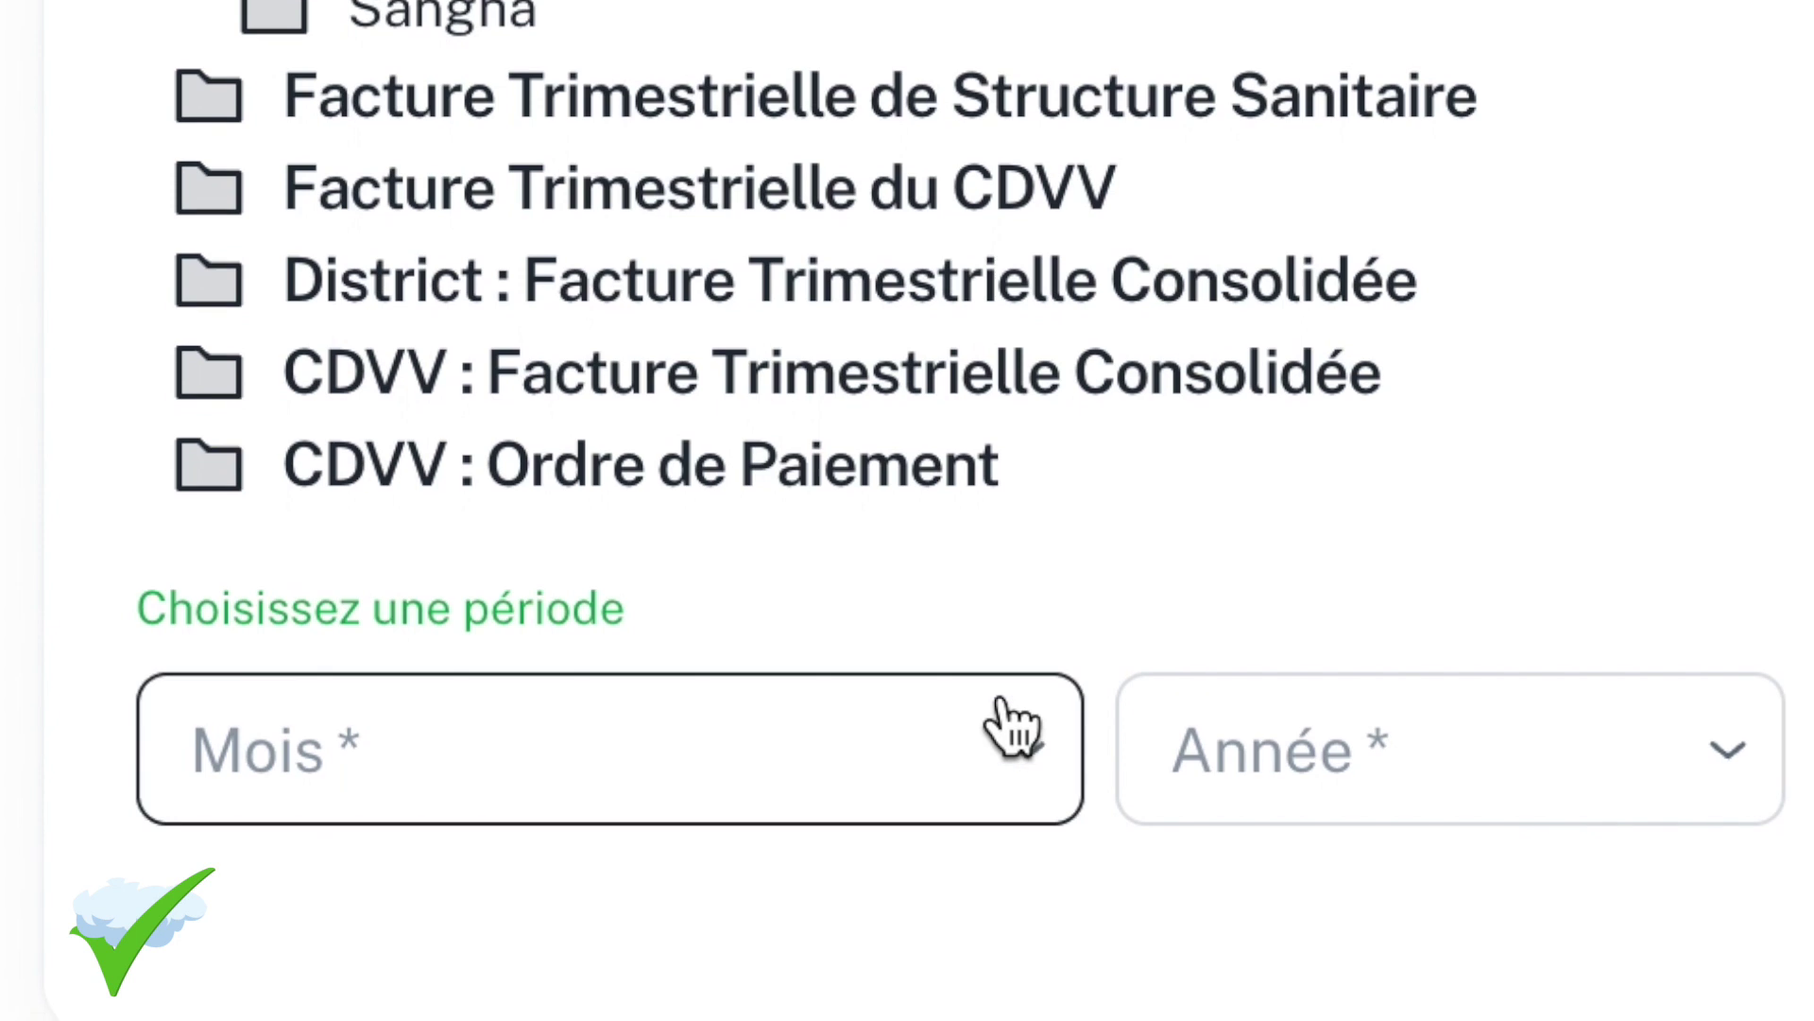
# - Set the period to Septembre 2023 and generate the monthly statement for the selected health facility
pyautogui.click(997, 790)
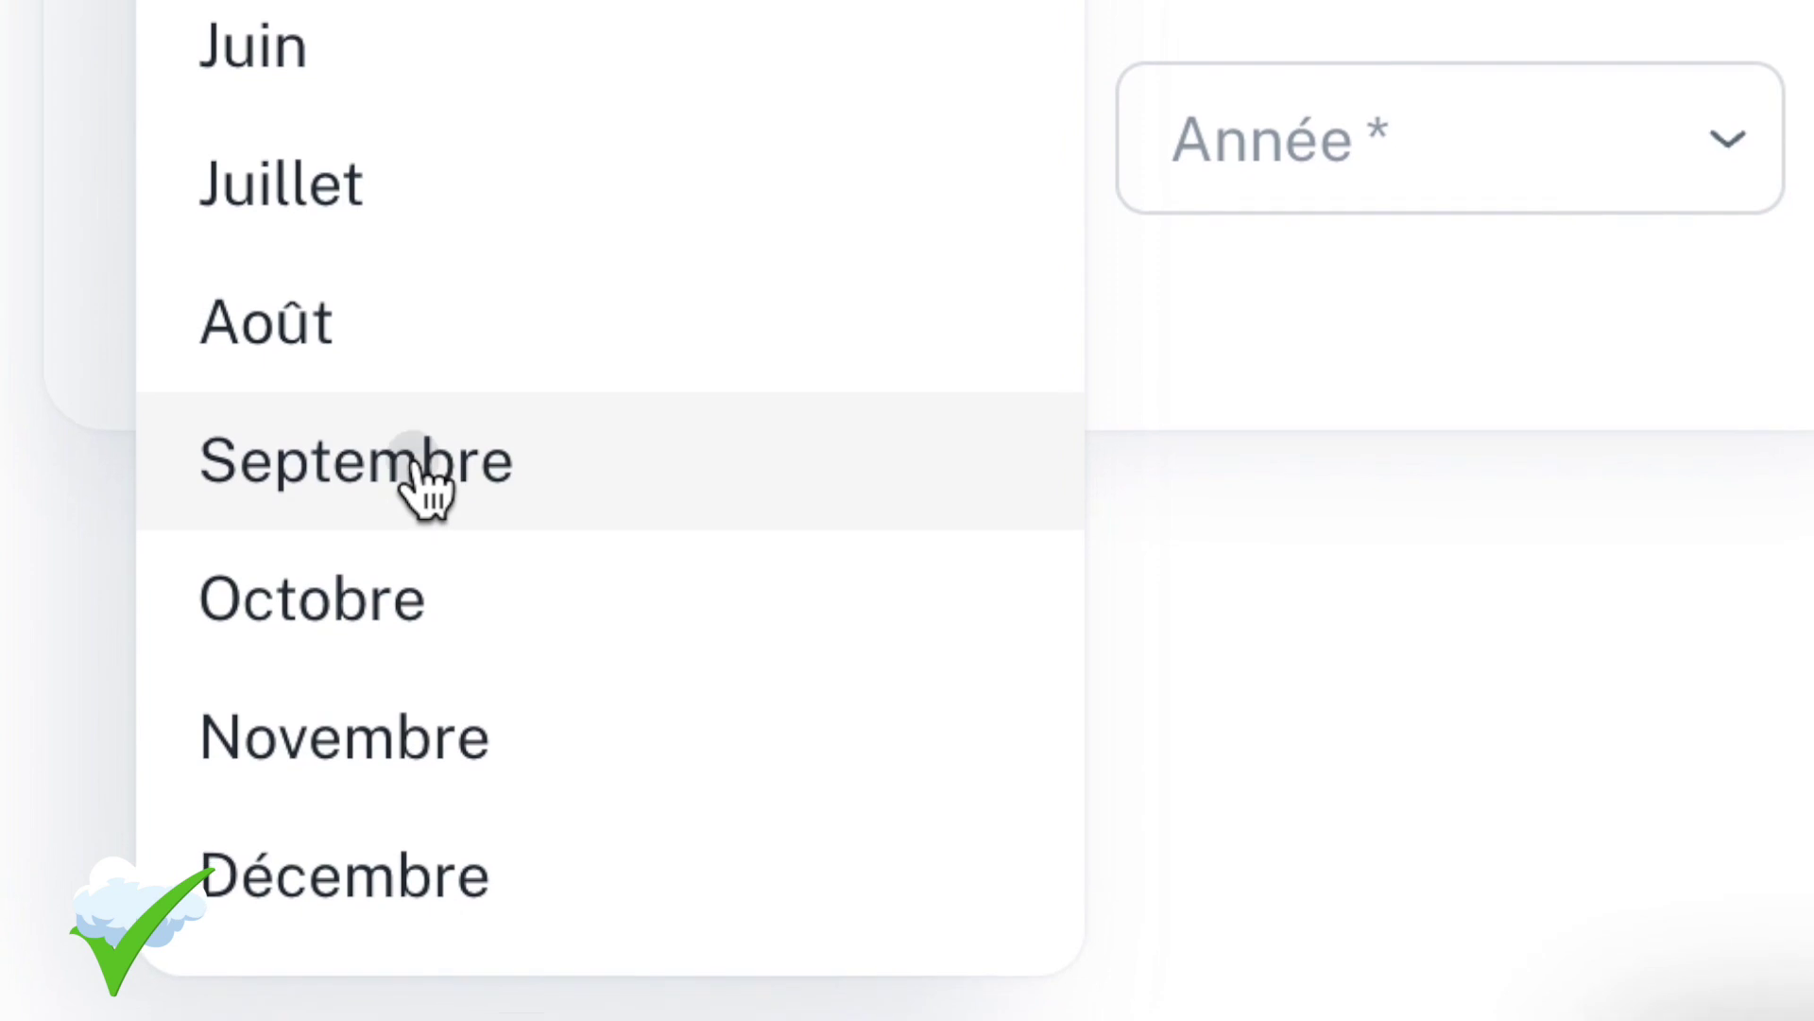
pyautogui.click(425, 487)
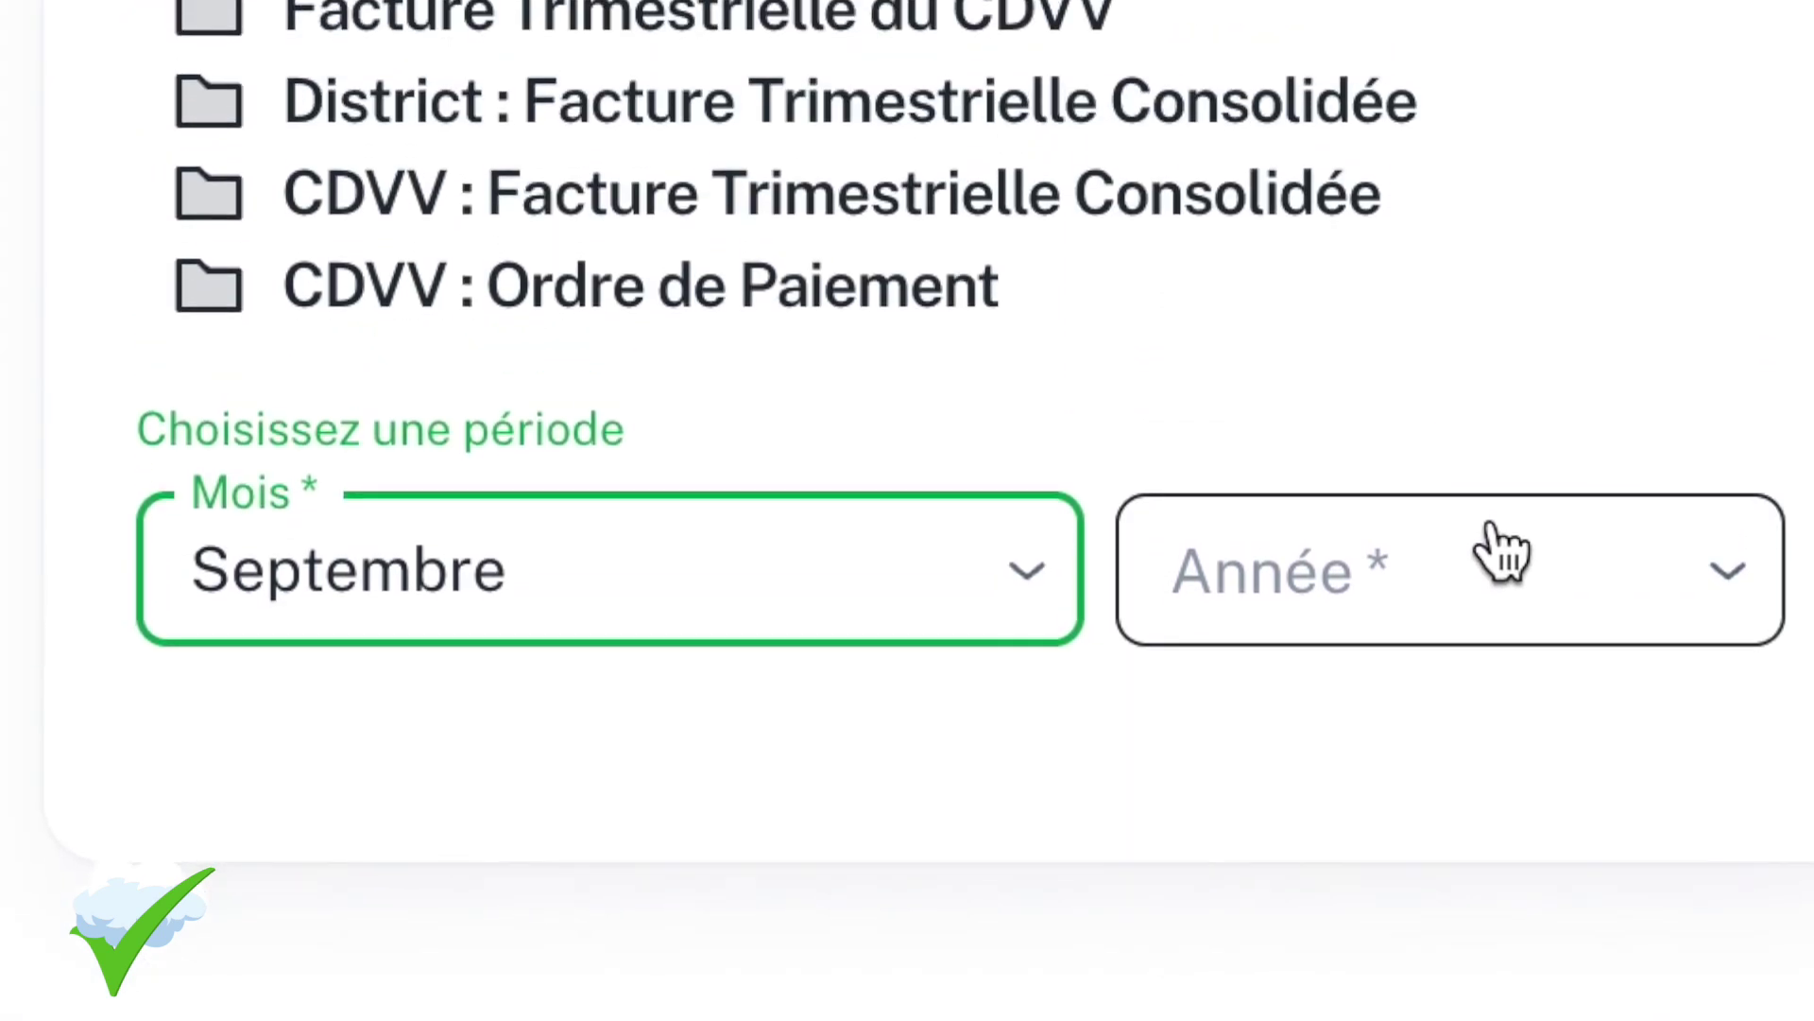
pyautogui.click(1501, 553)
pyautogui.click(1275, 652)
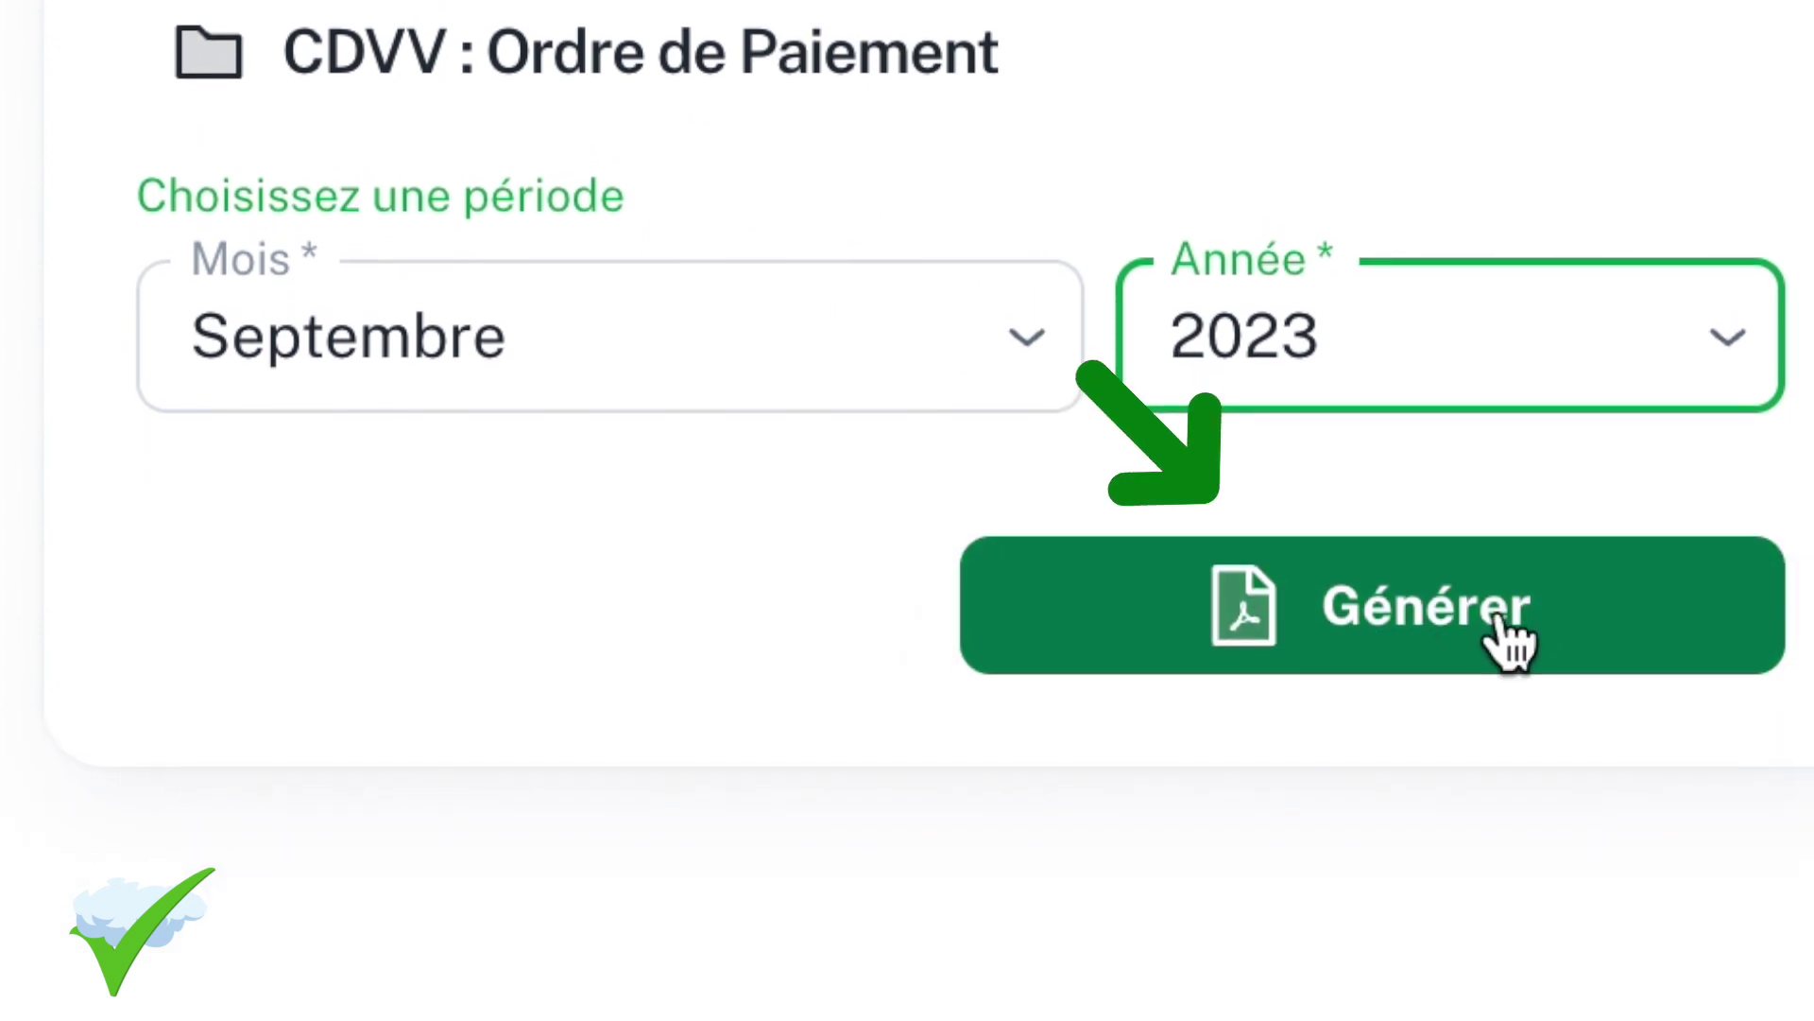
pyautogui.click(1501, 620)
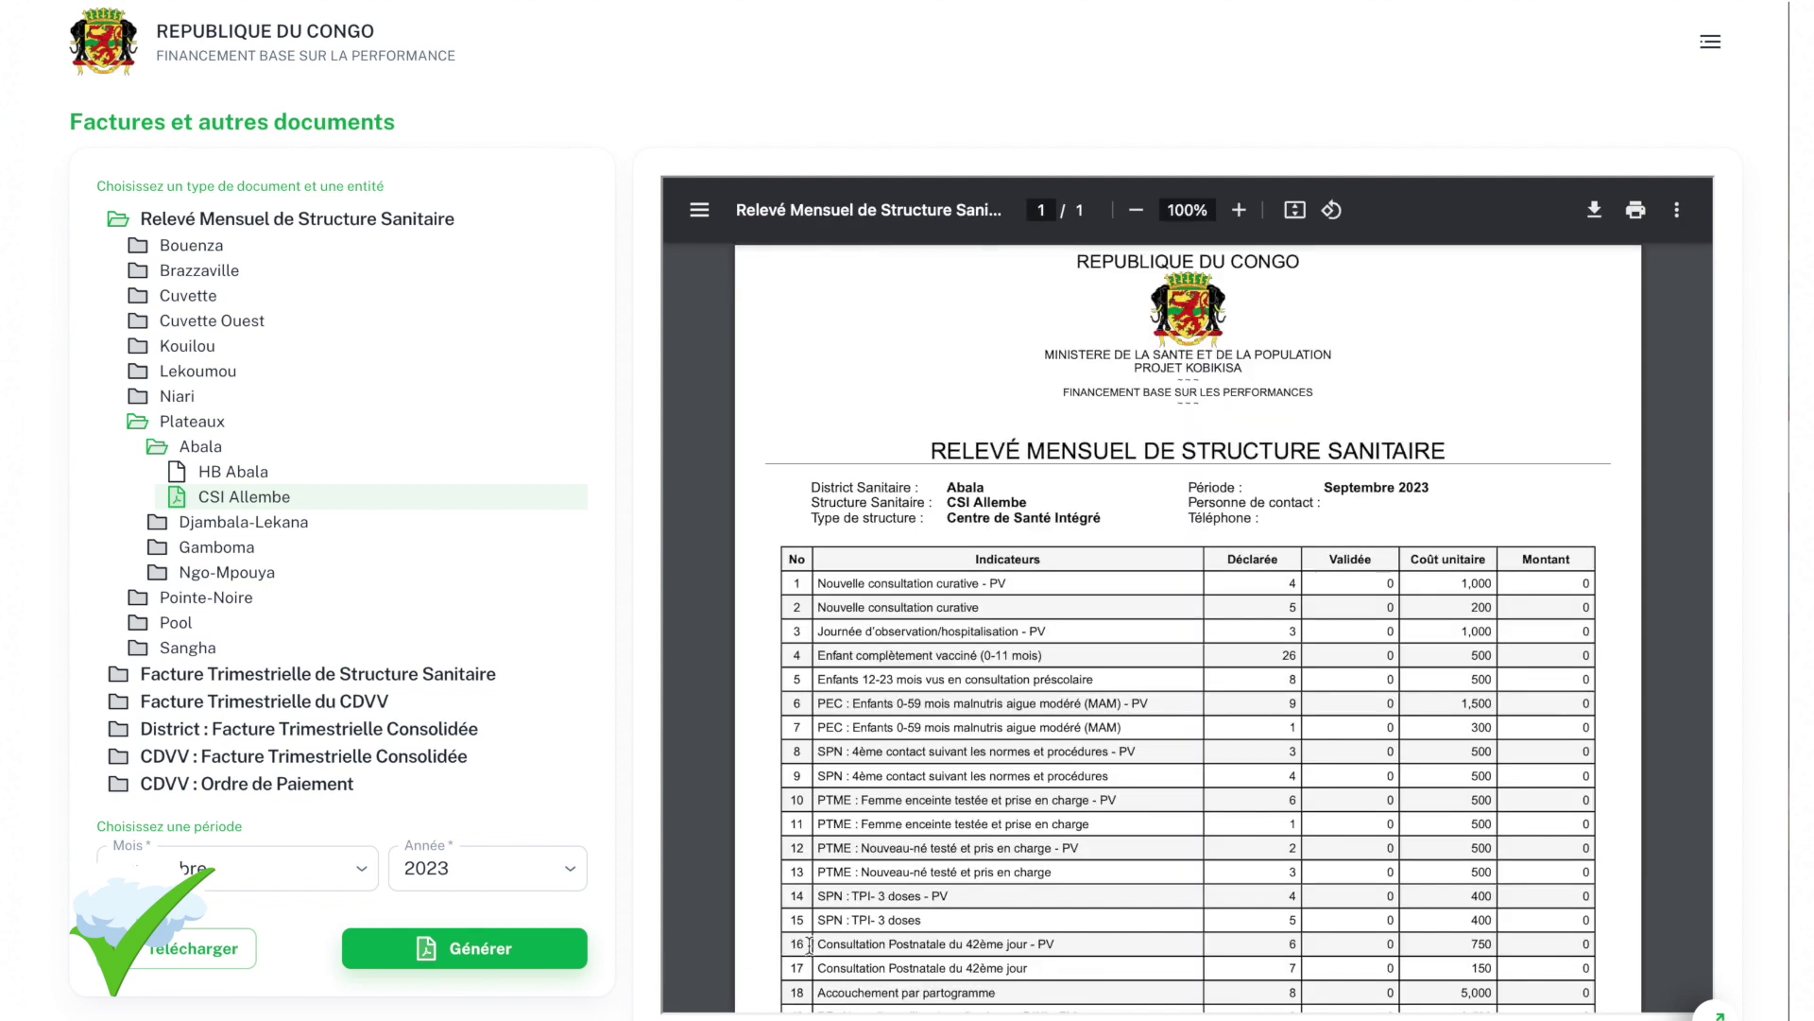
# - Examine the generated monthly statement, from the facility details and indicator table to the monthly amounts and closing declaration
pyautogui.scroll(-3, 913, 936)
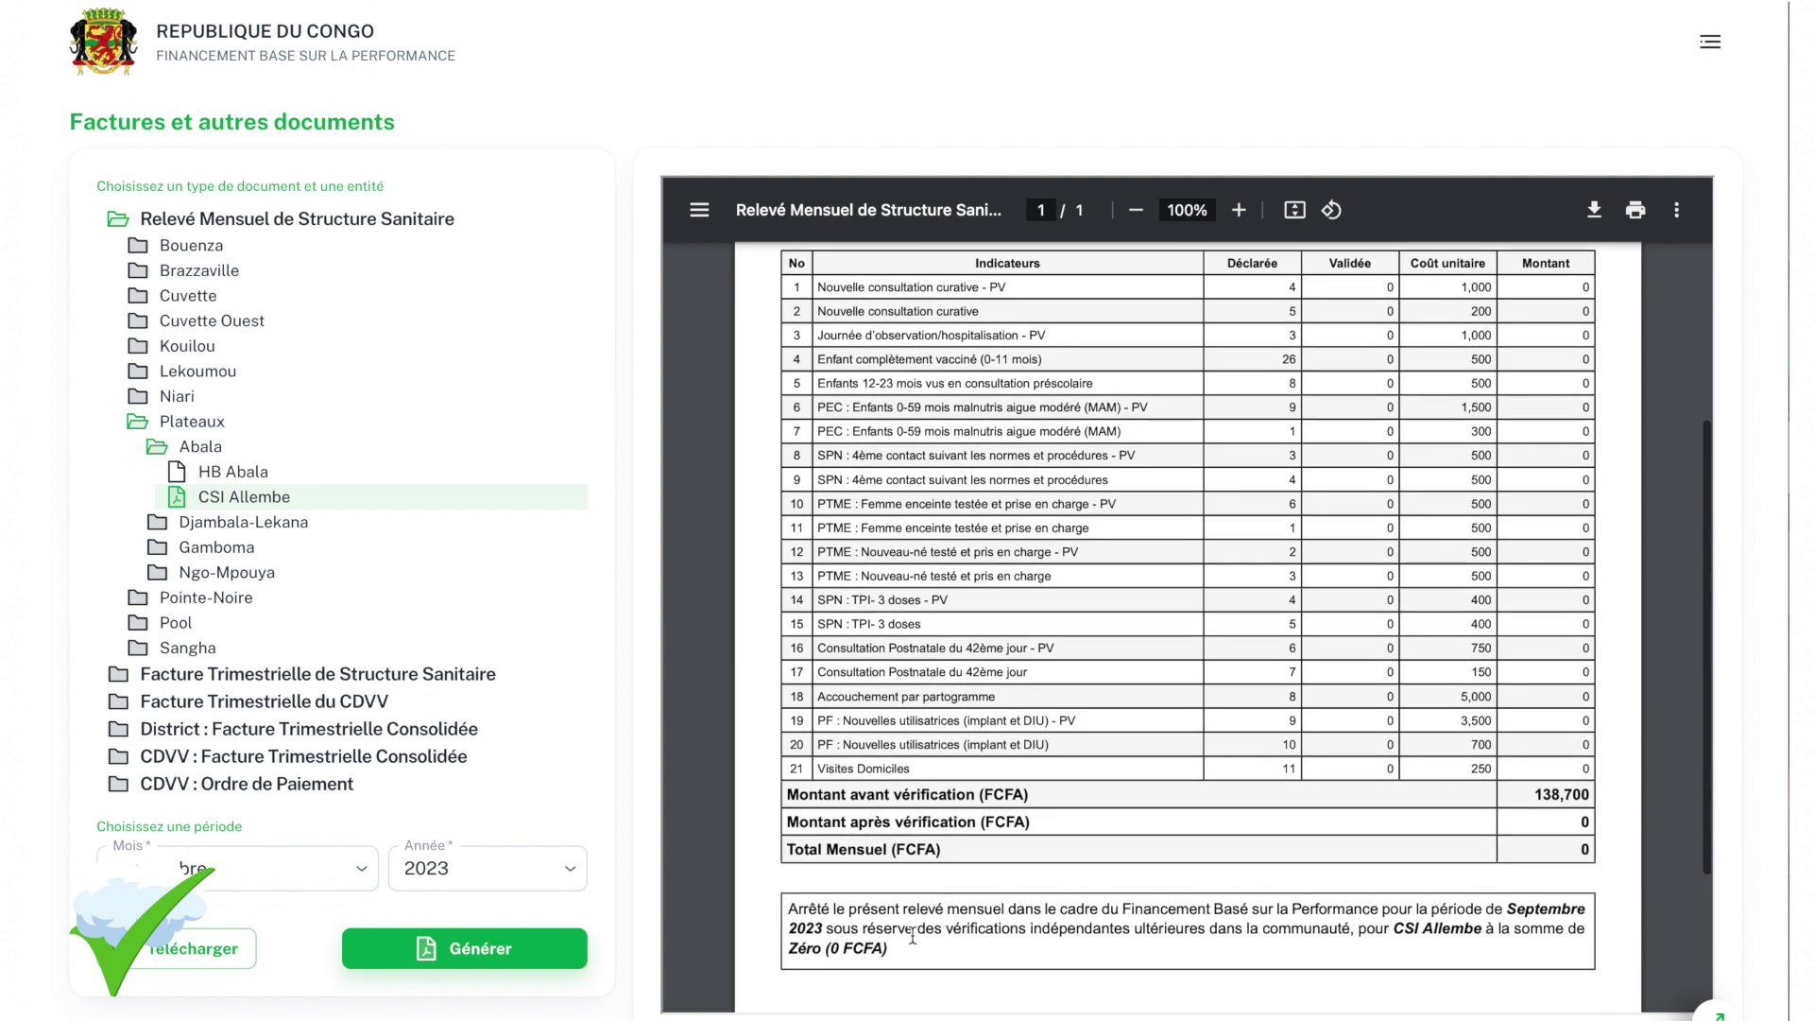
pyautogui.scroll(-1, 912, 935)
pyautogui.scroll(2, 913, 936)
pyautogui.scroll(2, 913, 935)
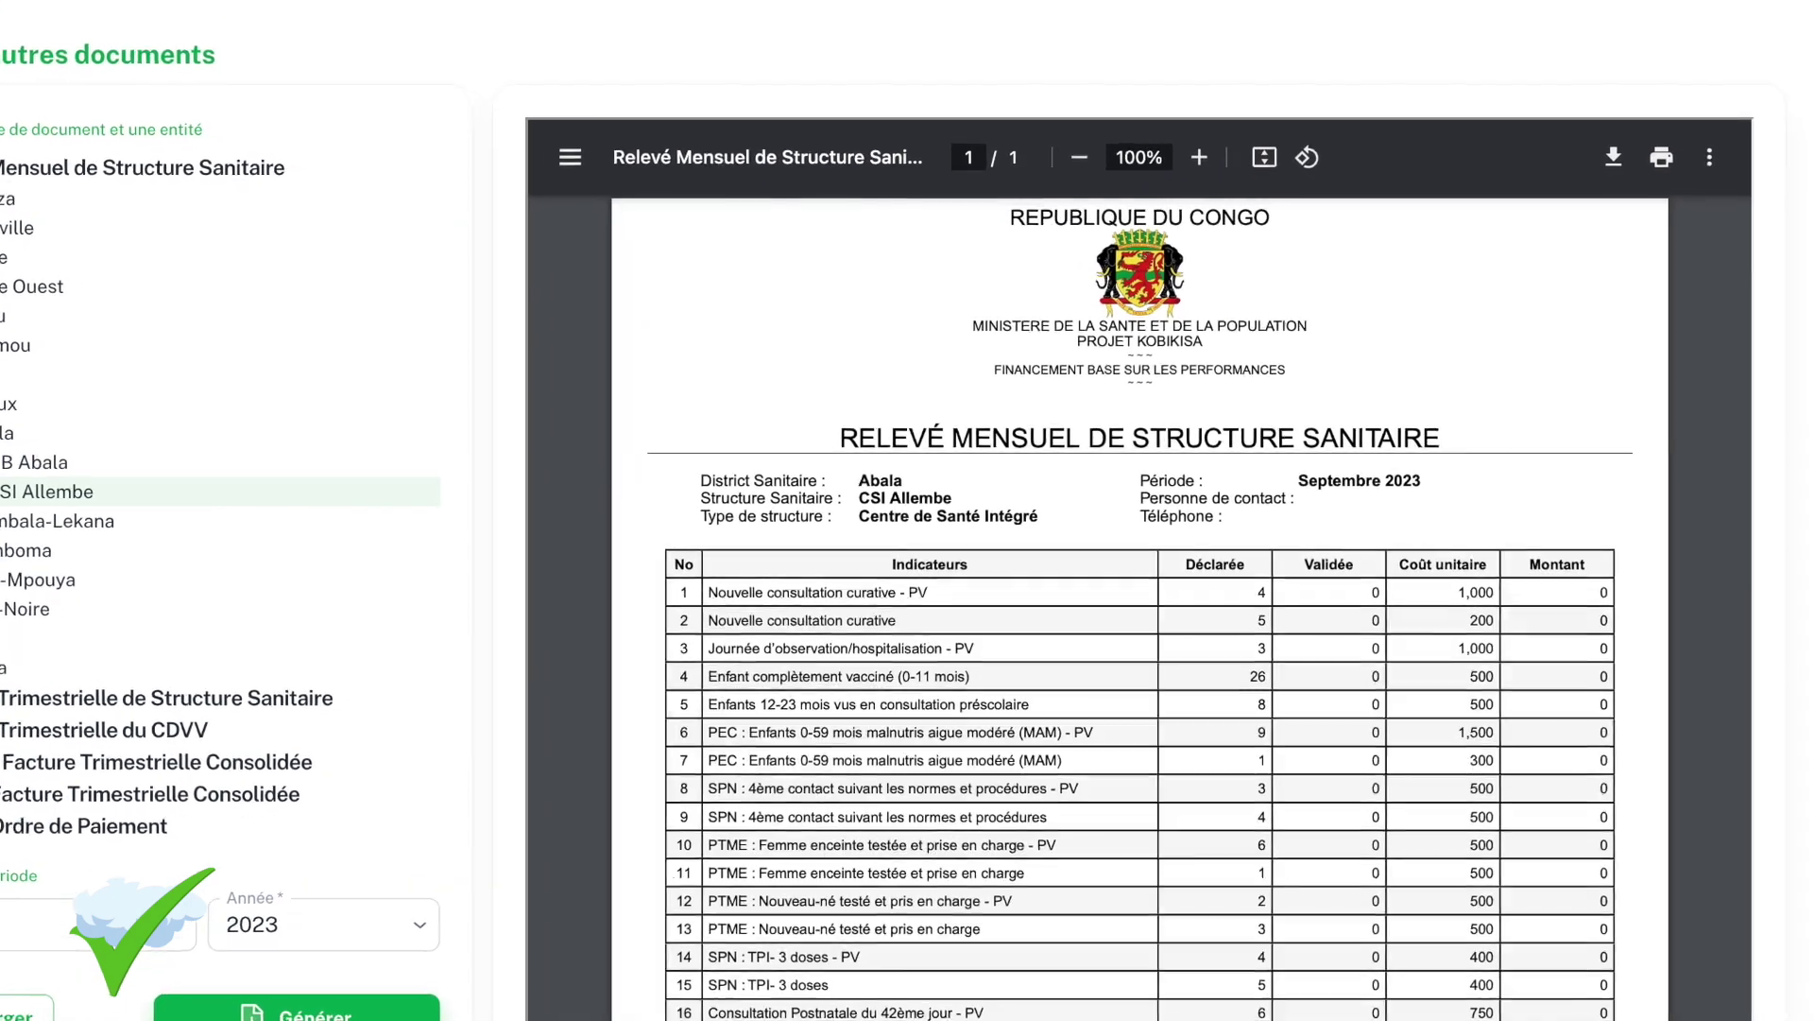
pyautogui.scroll(-2, 889, 964)
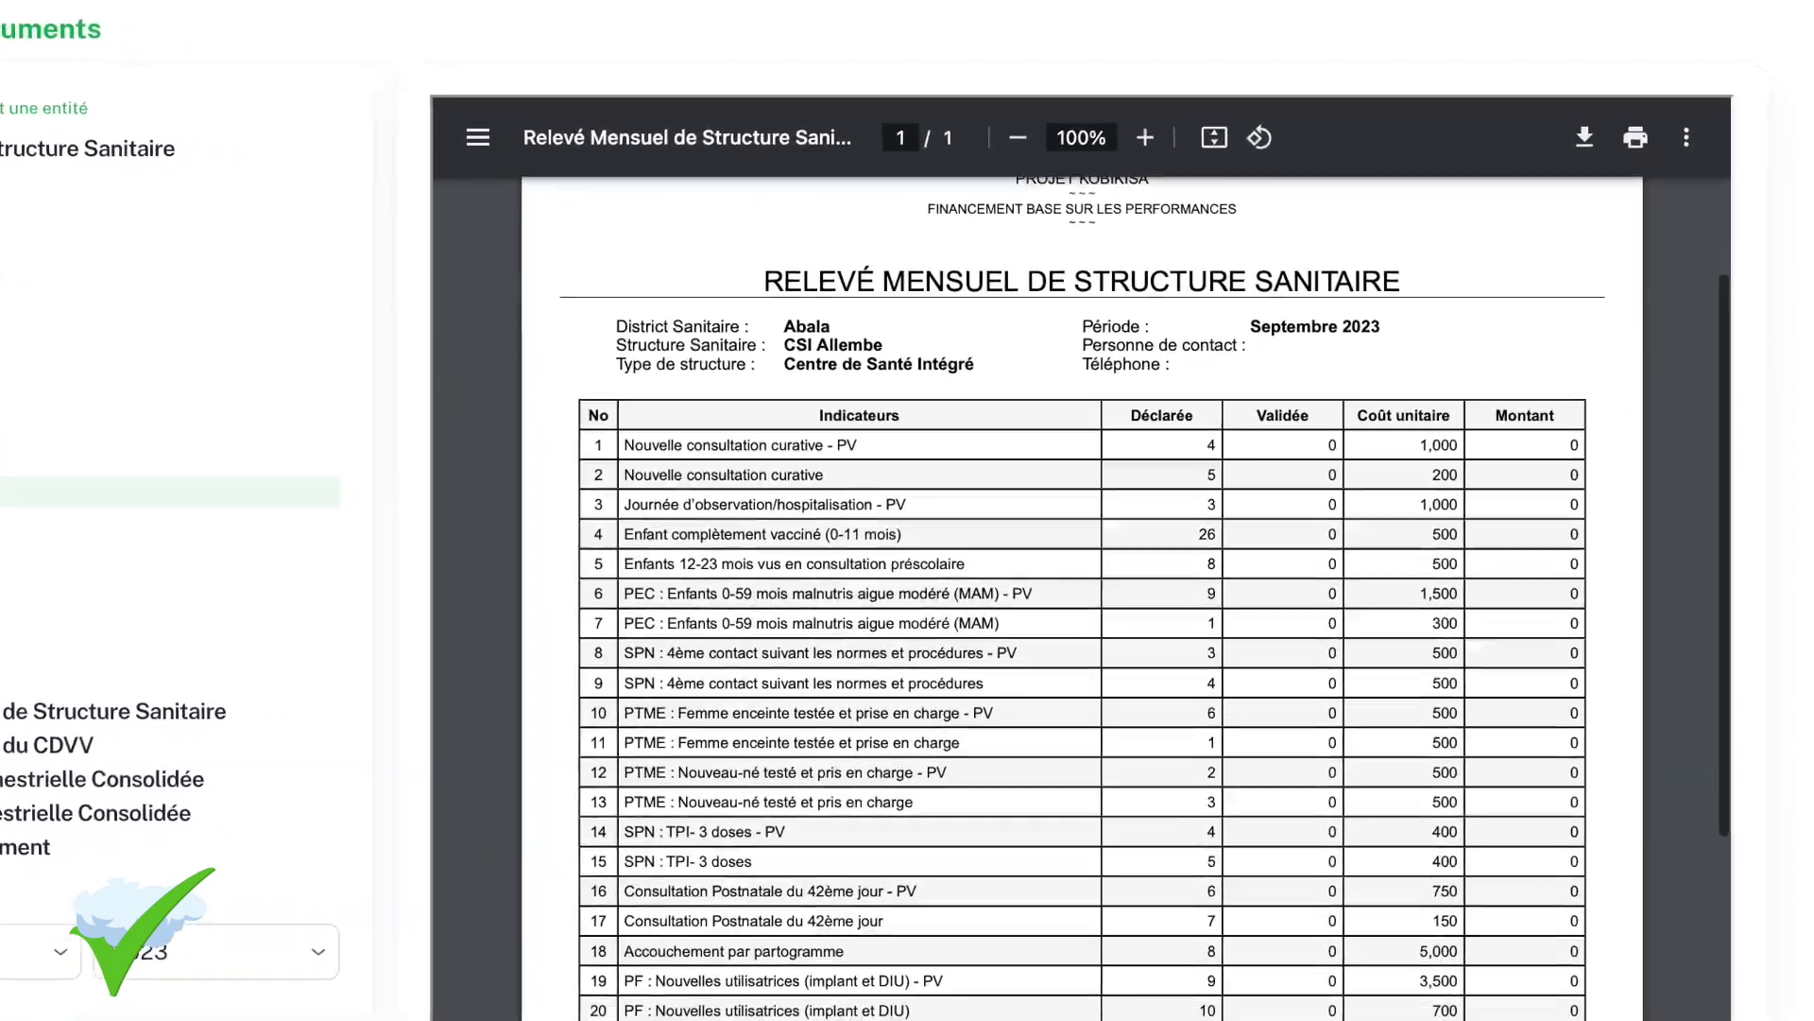
pyautogui.scroll(-5, 1082, 595)
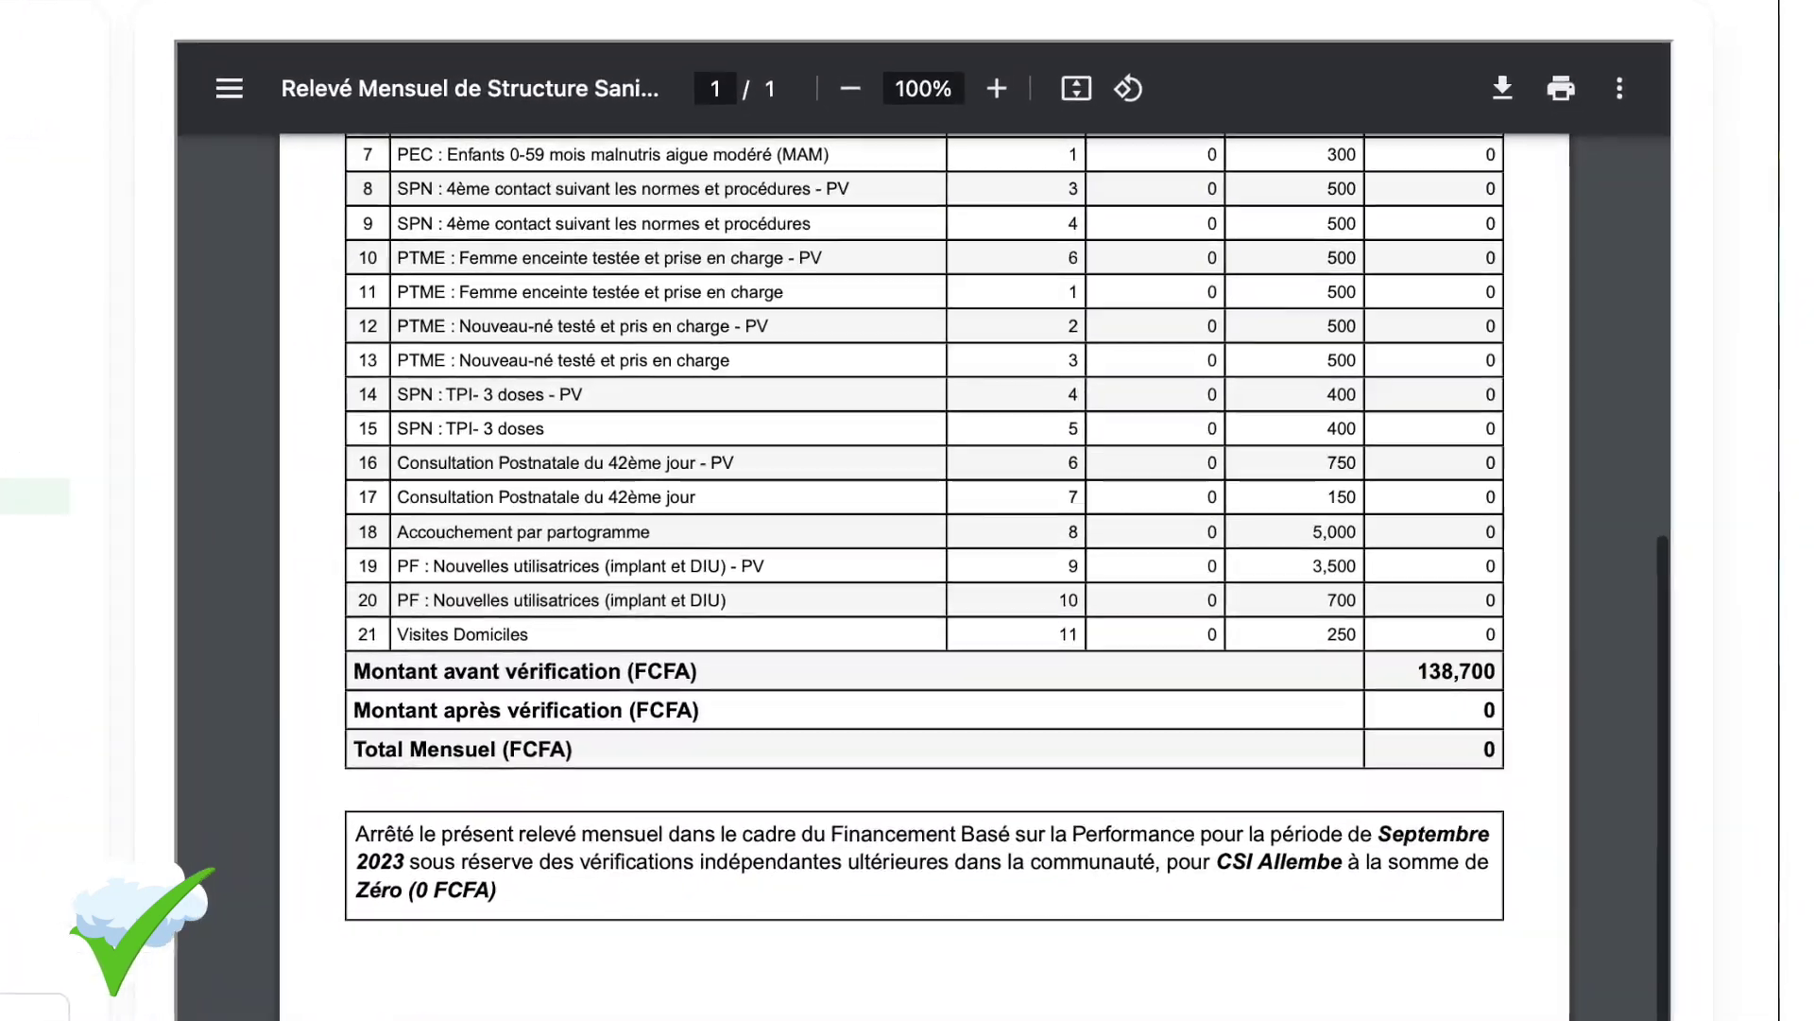
pyautogui.scroll(5, 908, 567)
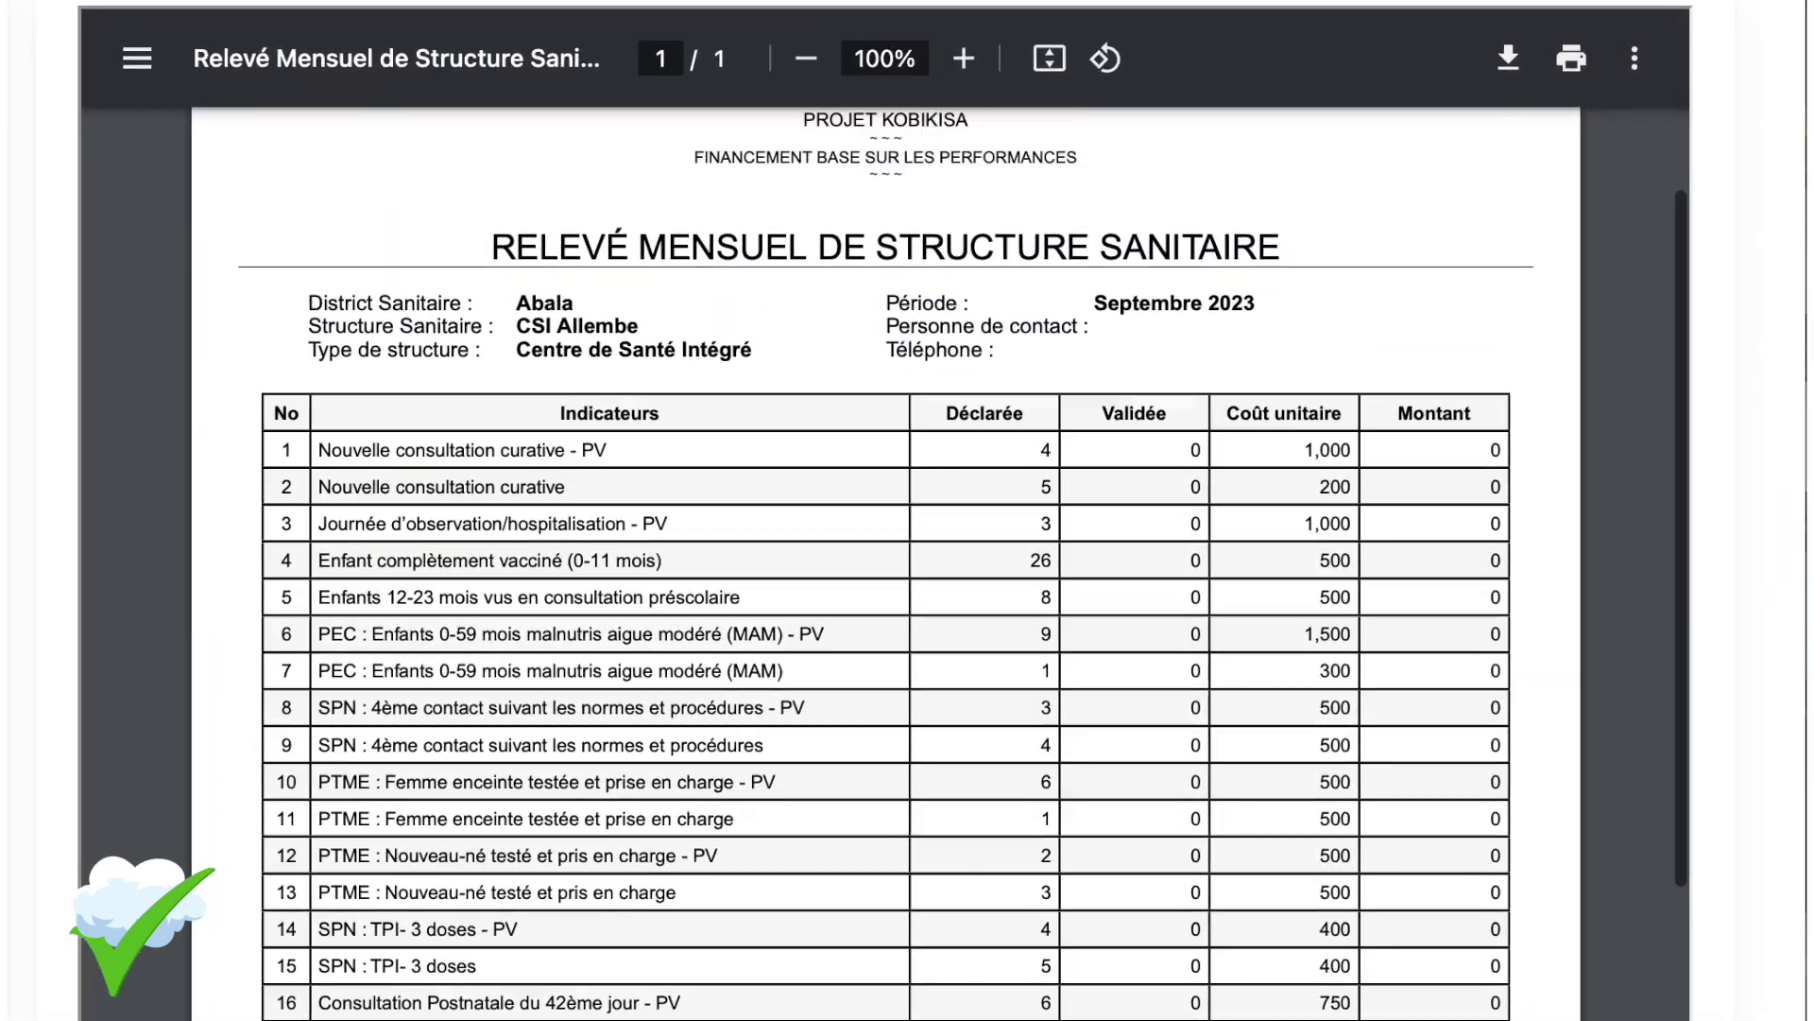
pyautogui.scroll(2, 329, 397)
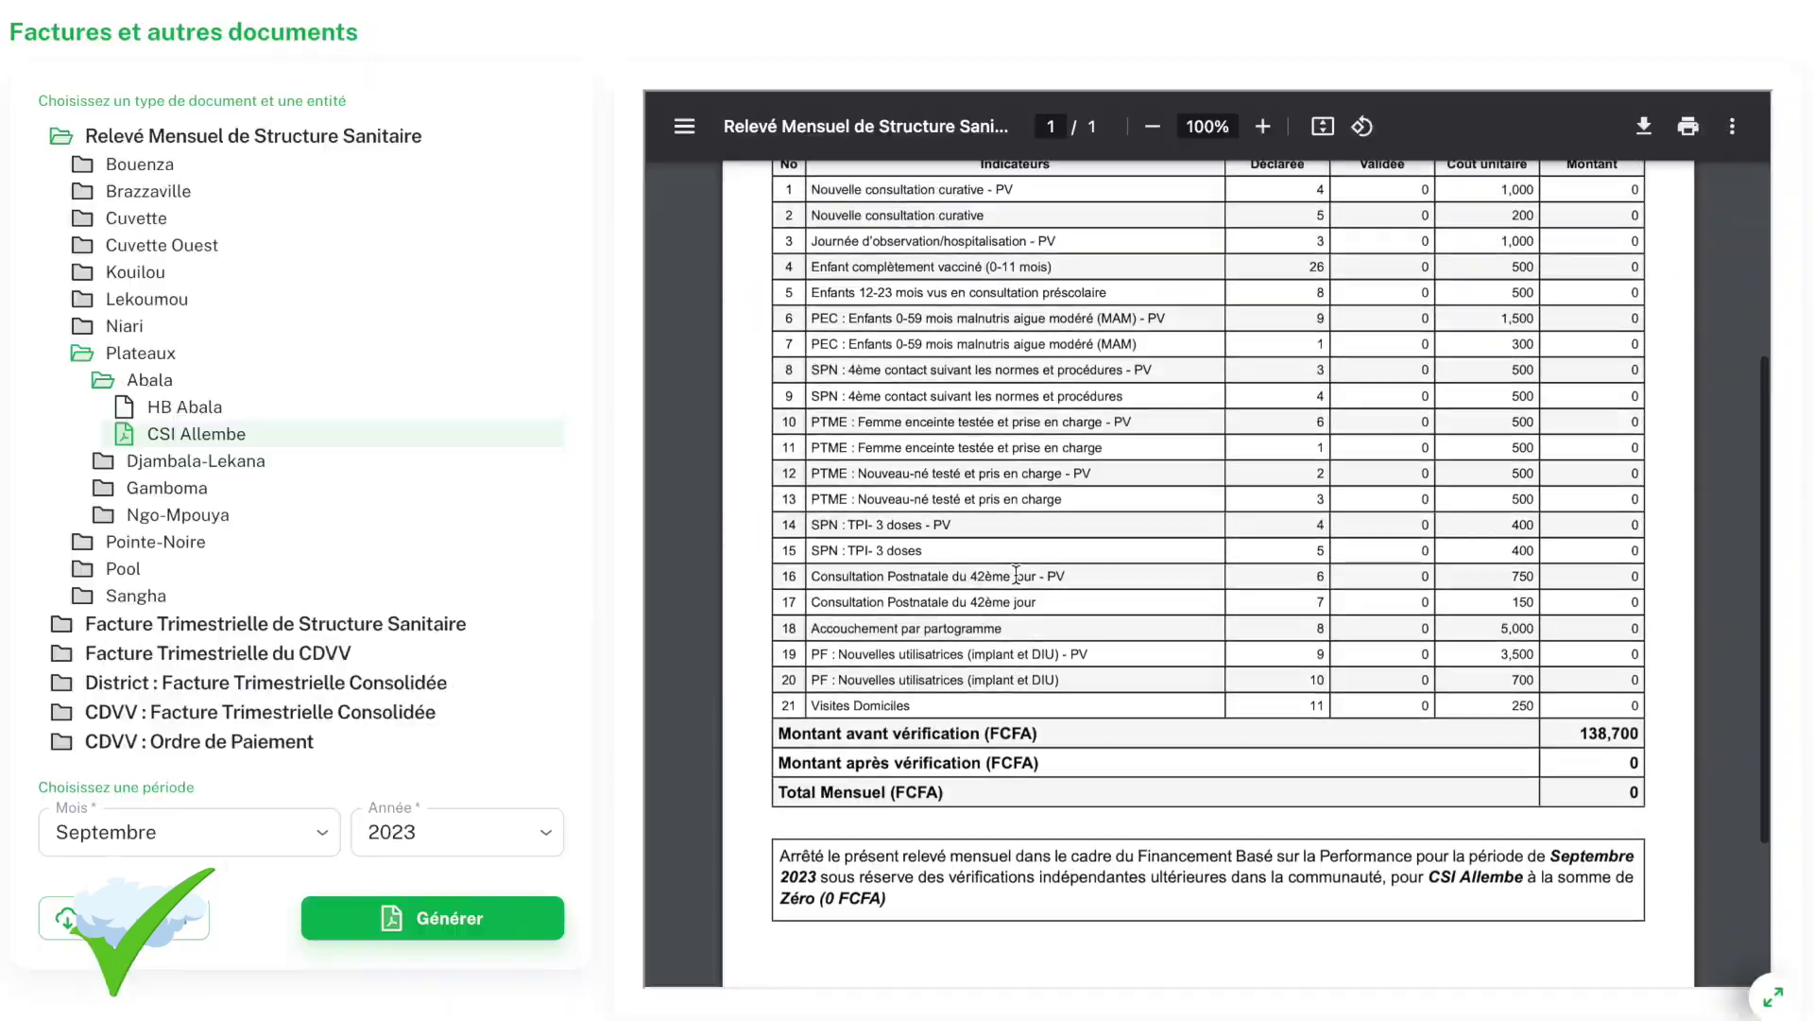
pyautogui.scroll(4, 627, 720)
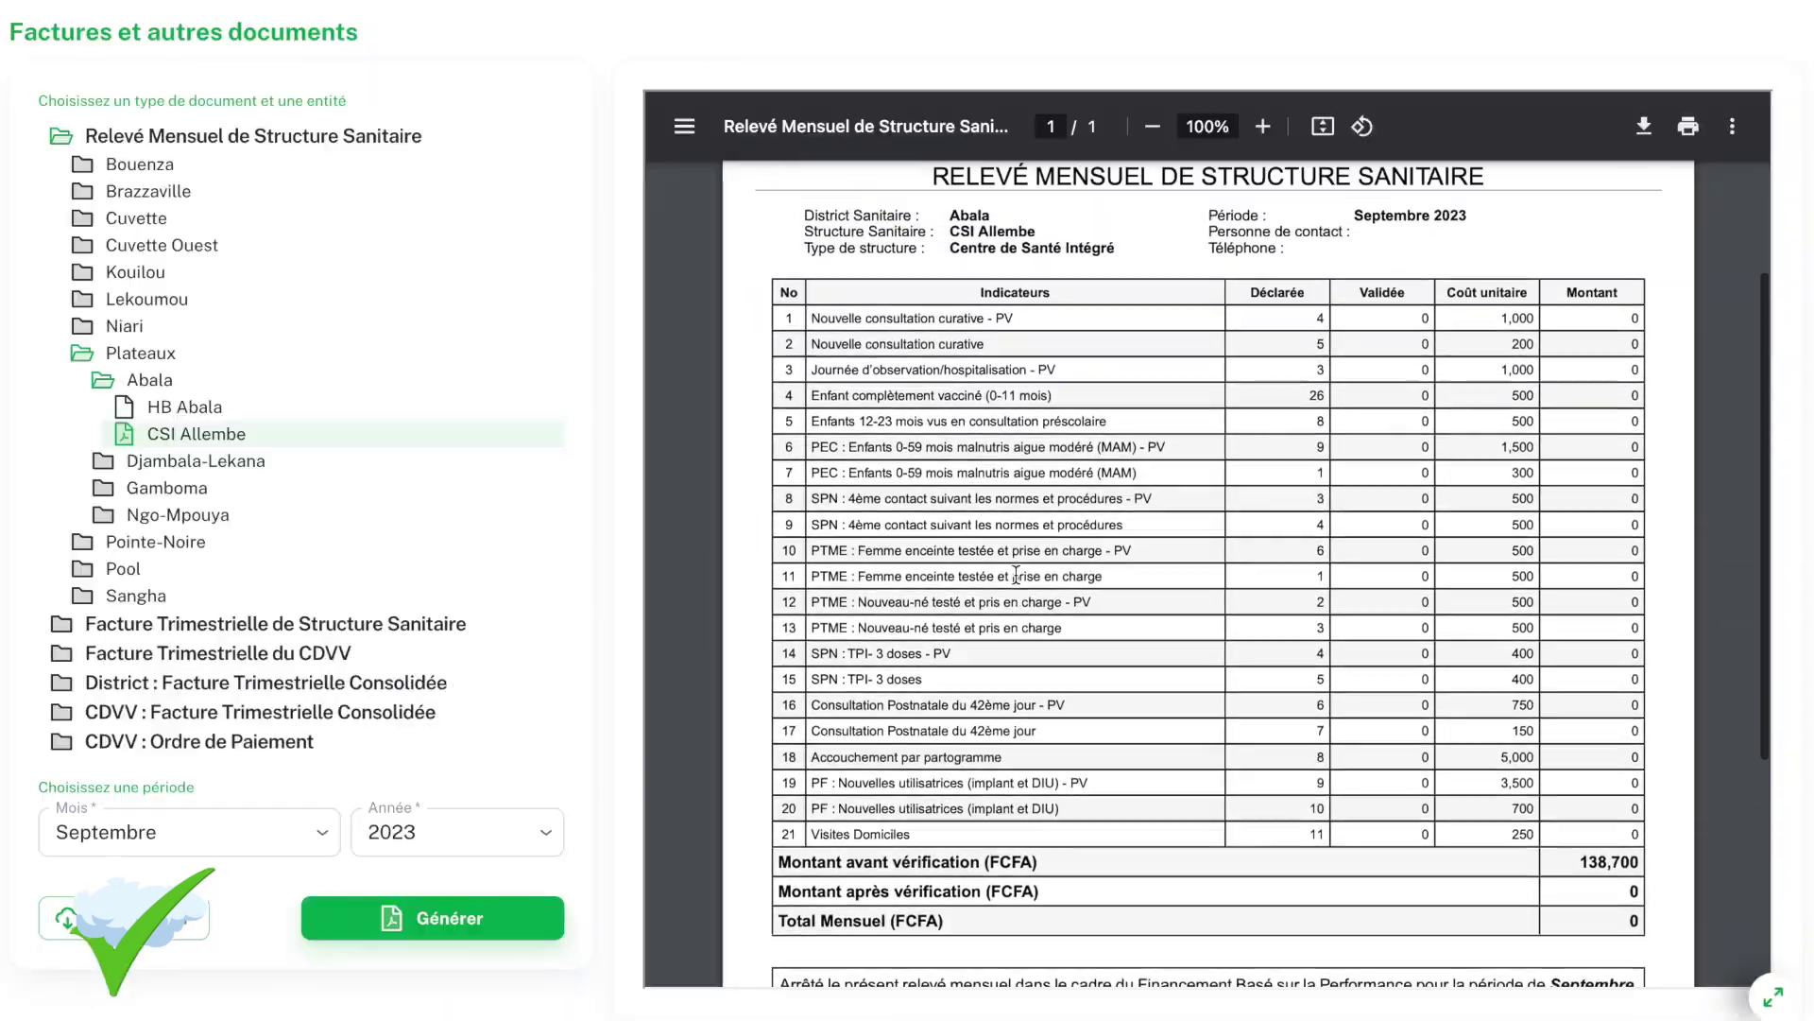
pyautogui.scroll(-5, 1016, 575)
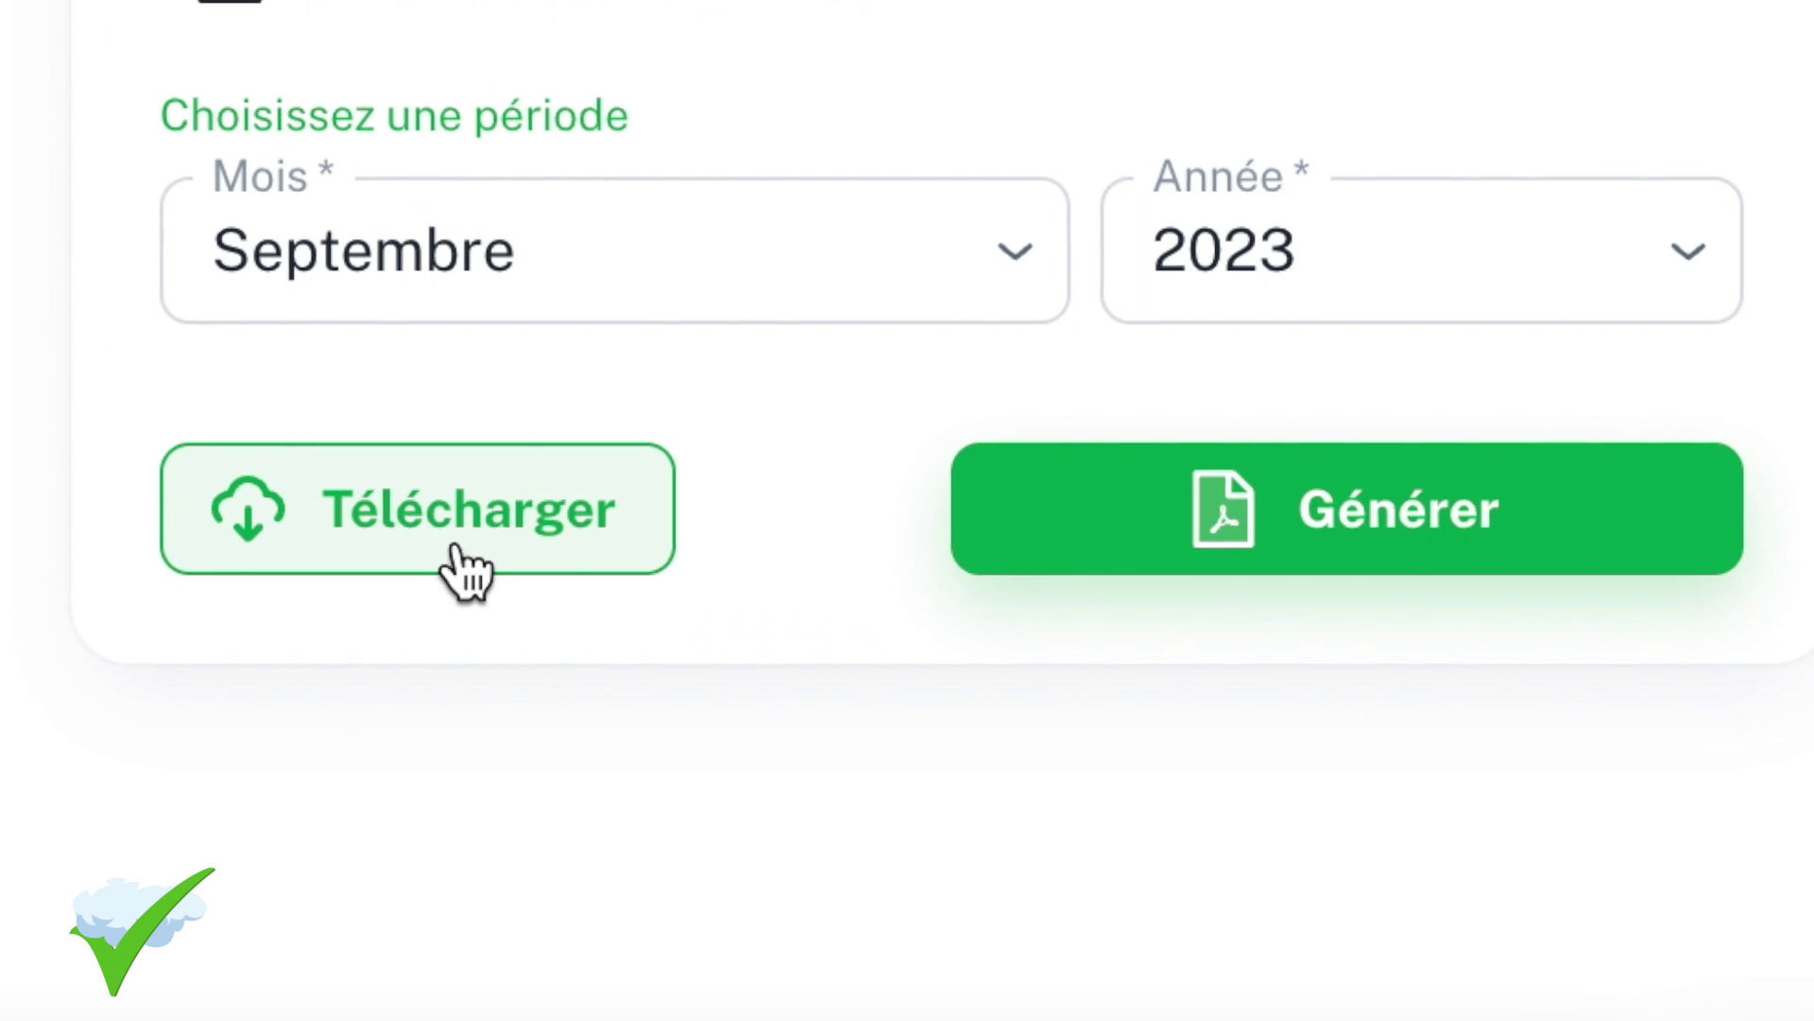
# - Download the generated monthly statement and view the whole document in the enlarged preview
pyautogui.click(452, 567)
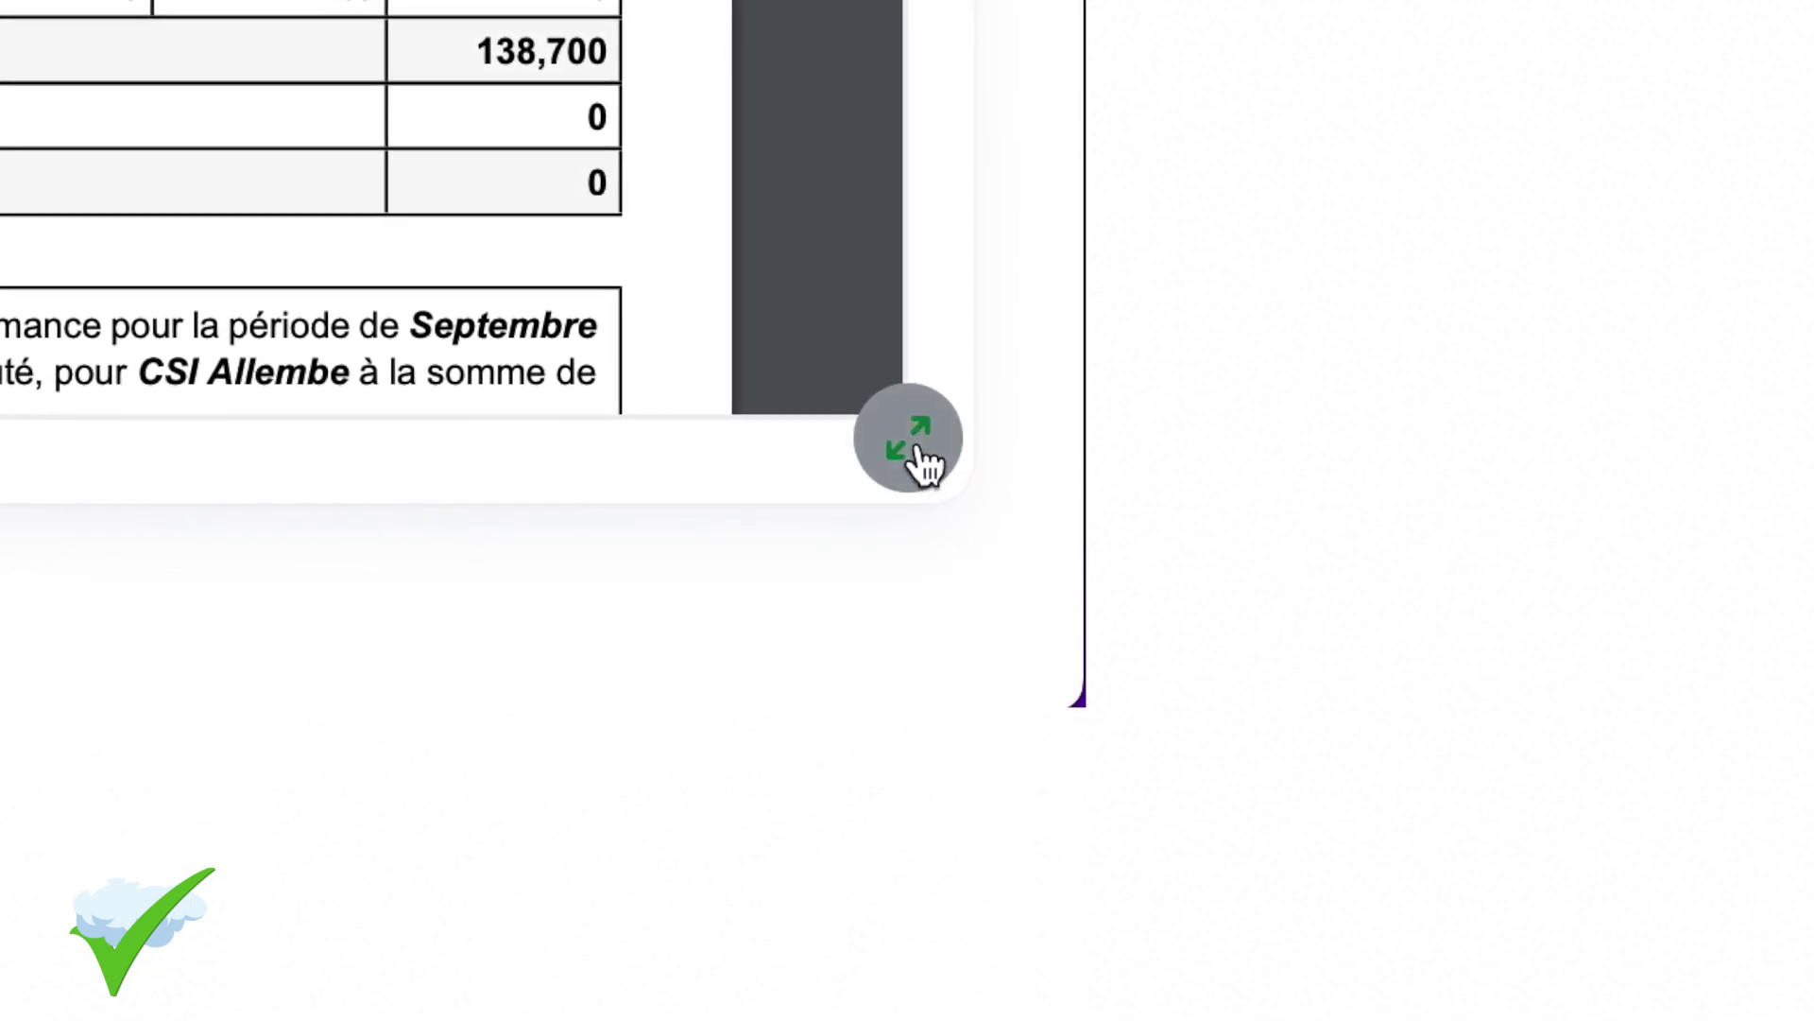
pyautogui.click(918, 451)
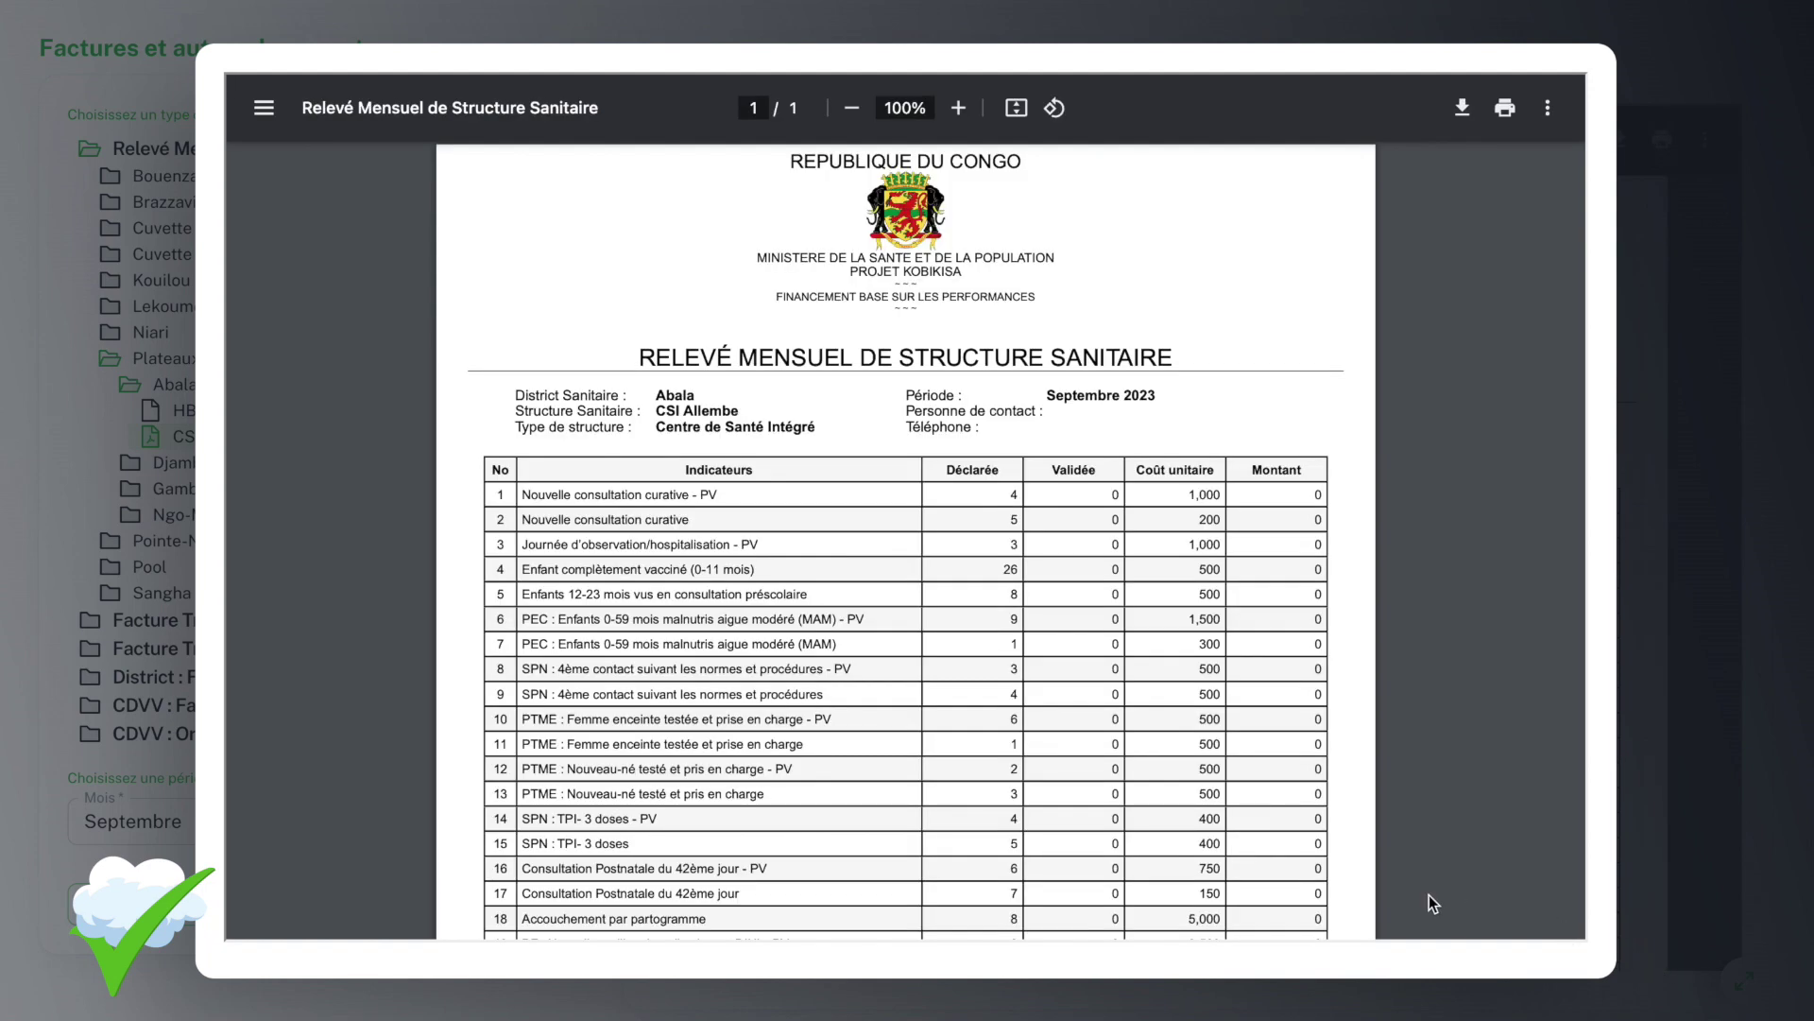
pyautogui.scroll(-6, 1428, 894)
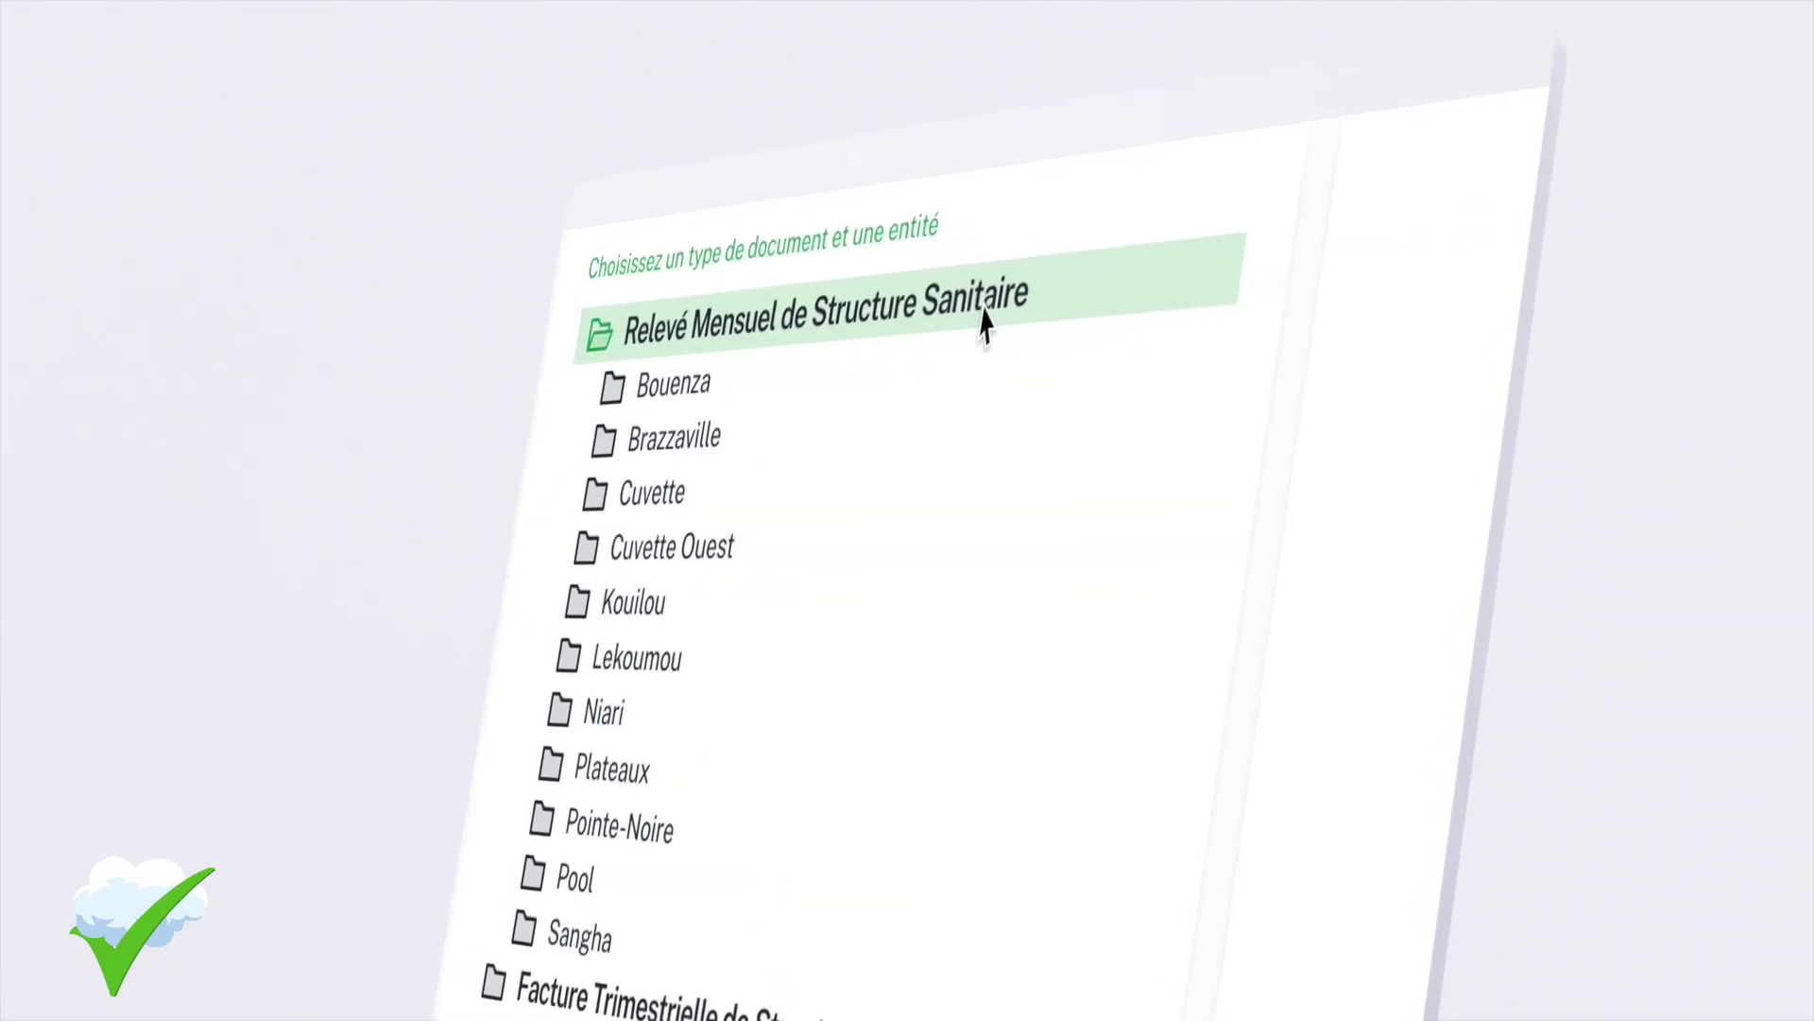
pyautogui.click(156, 358)
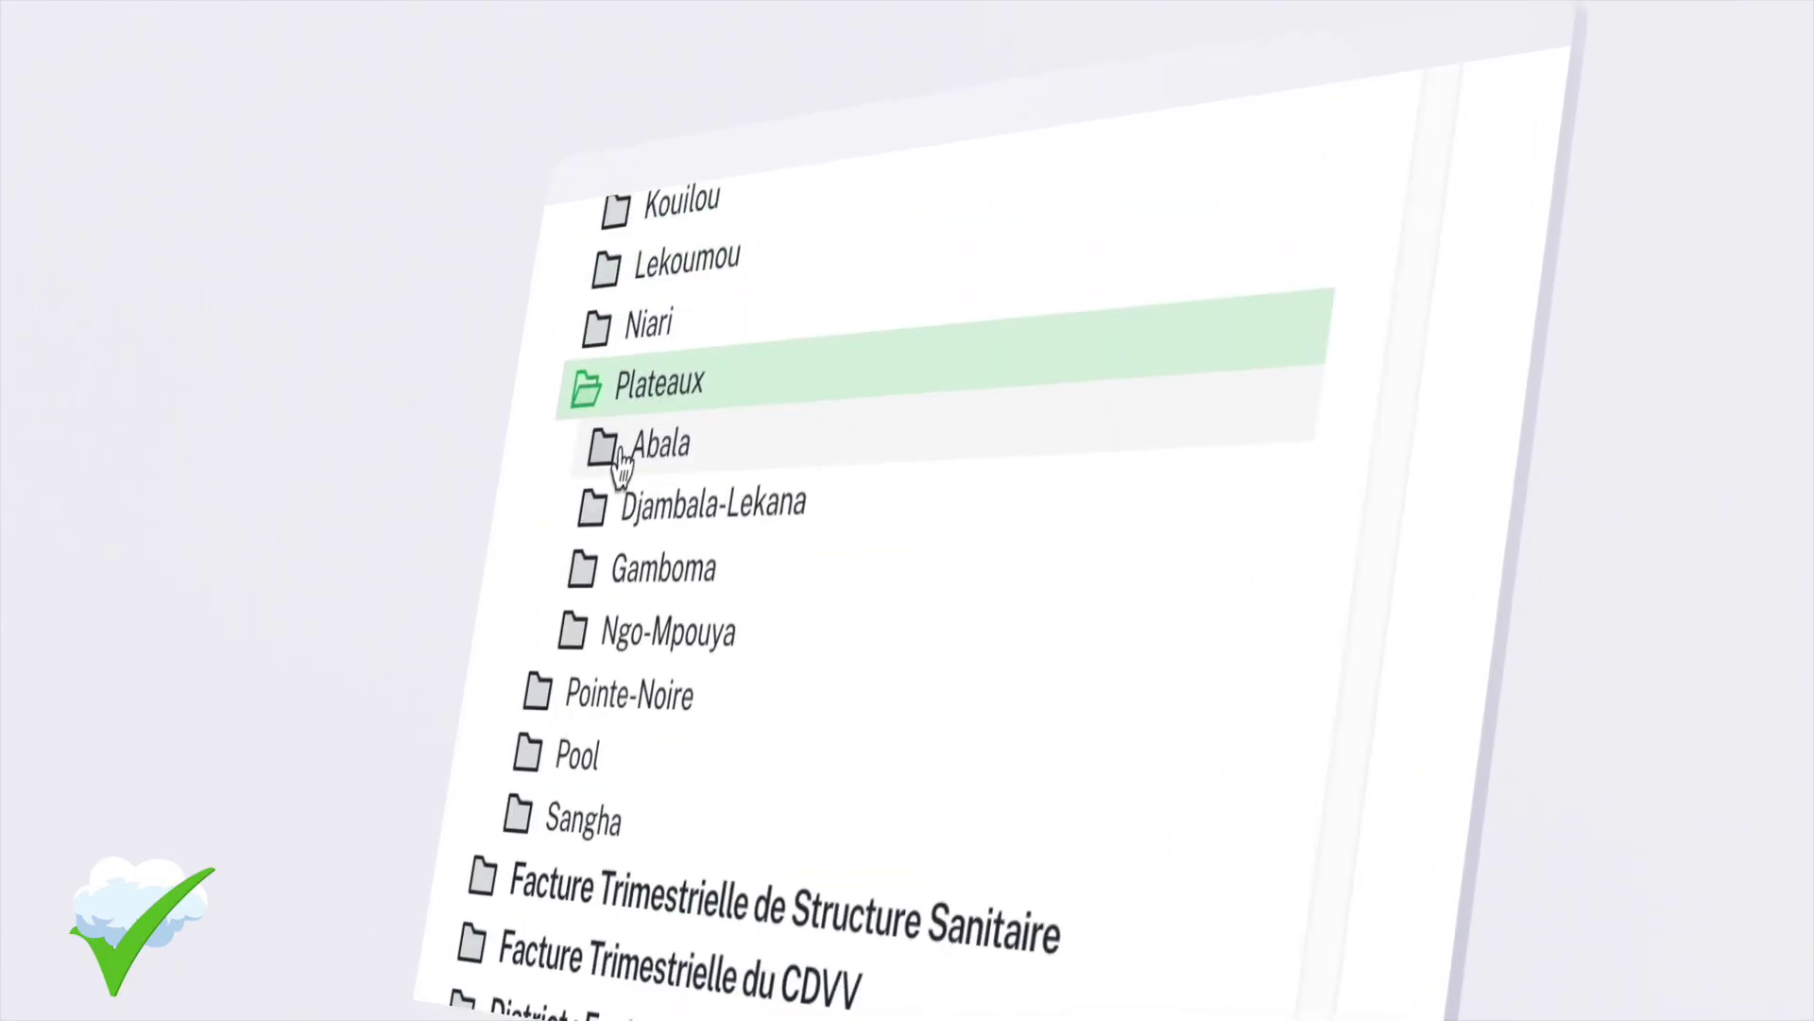
pyautogui.click(620, 452)
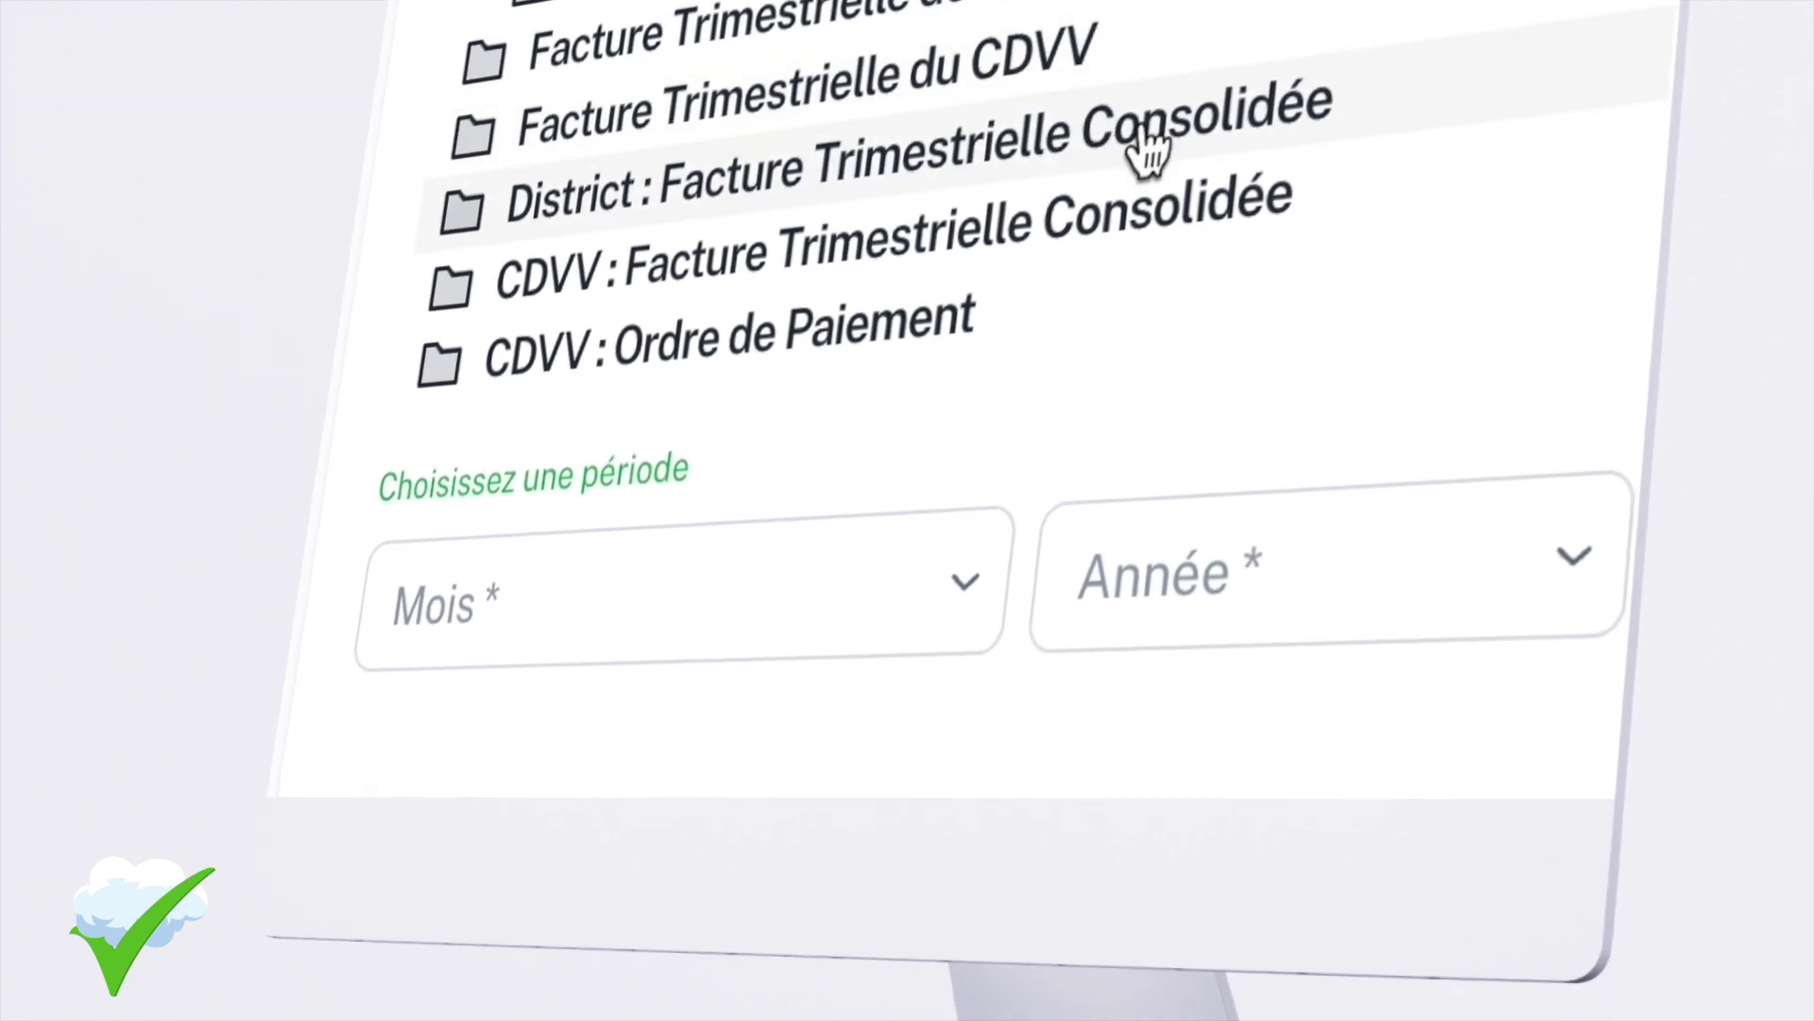
pyautogui.click(959, 558)
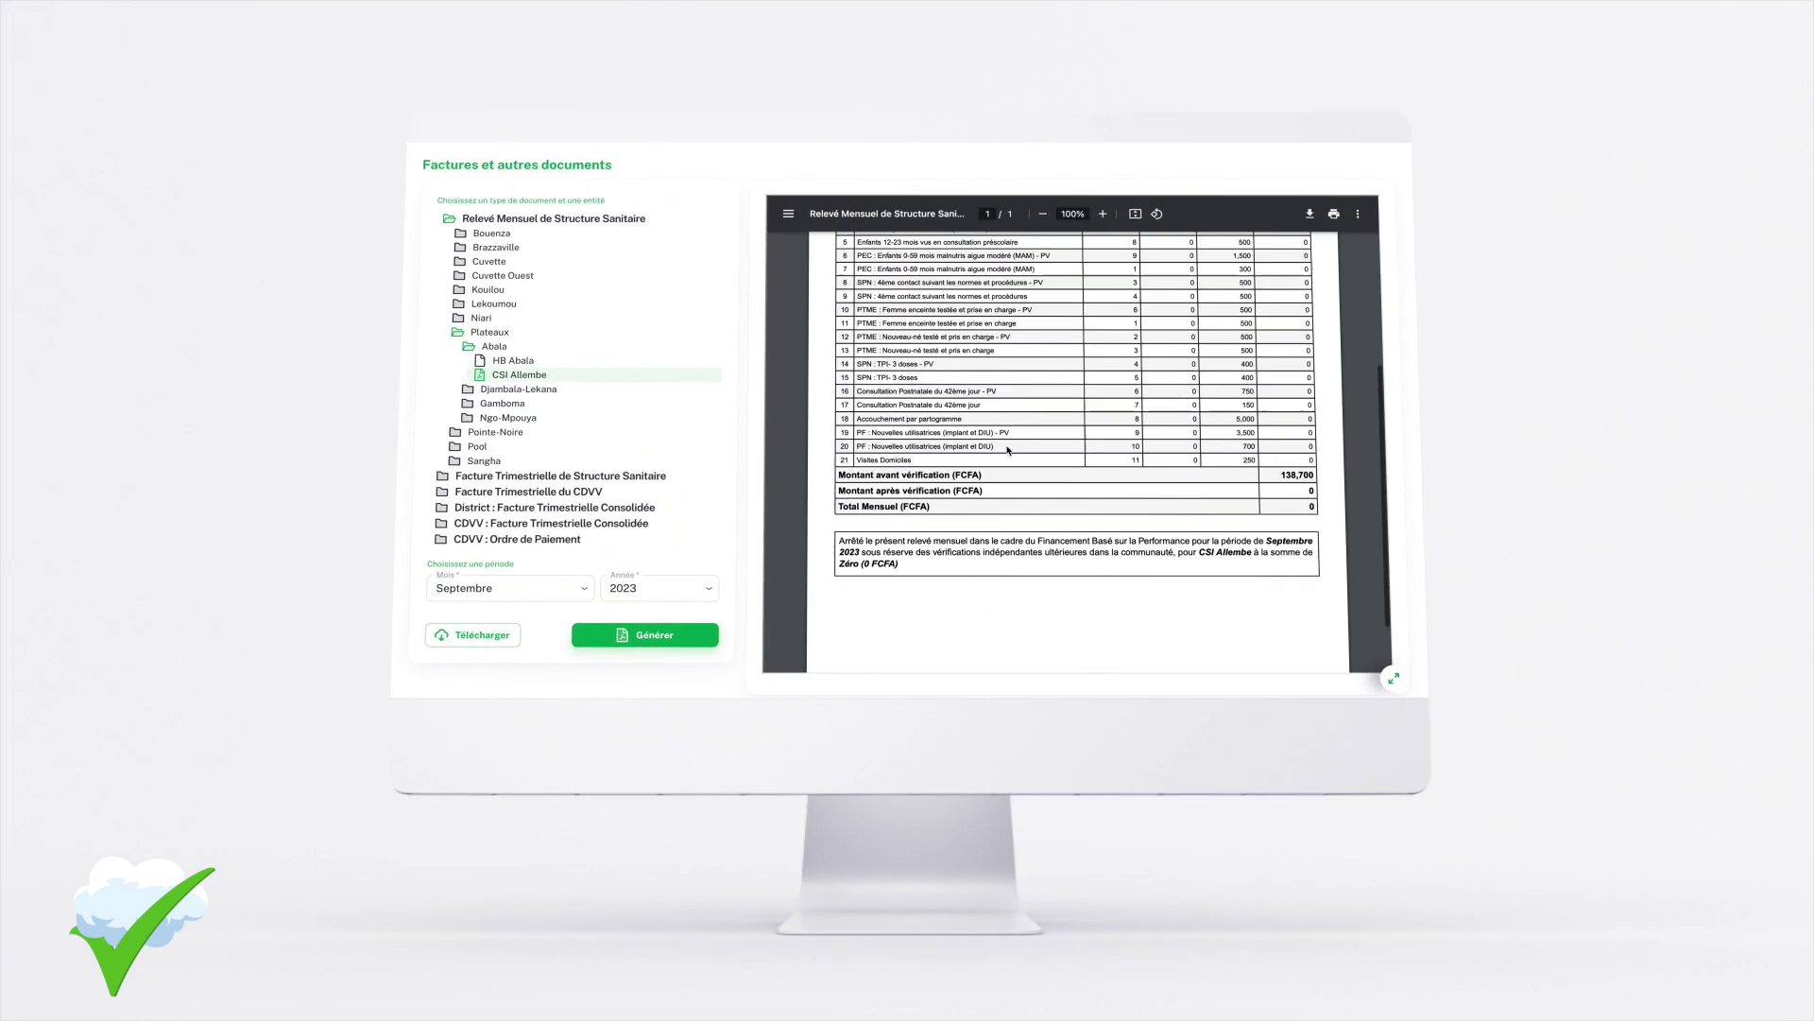
pyautogui.scroll(3, 1007, 450)
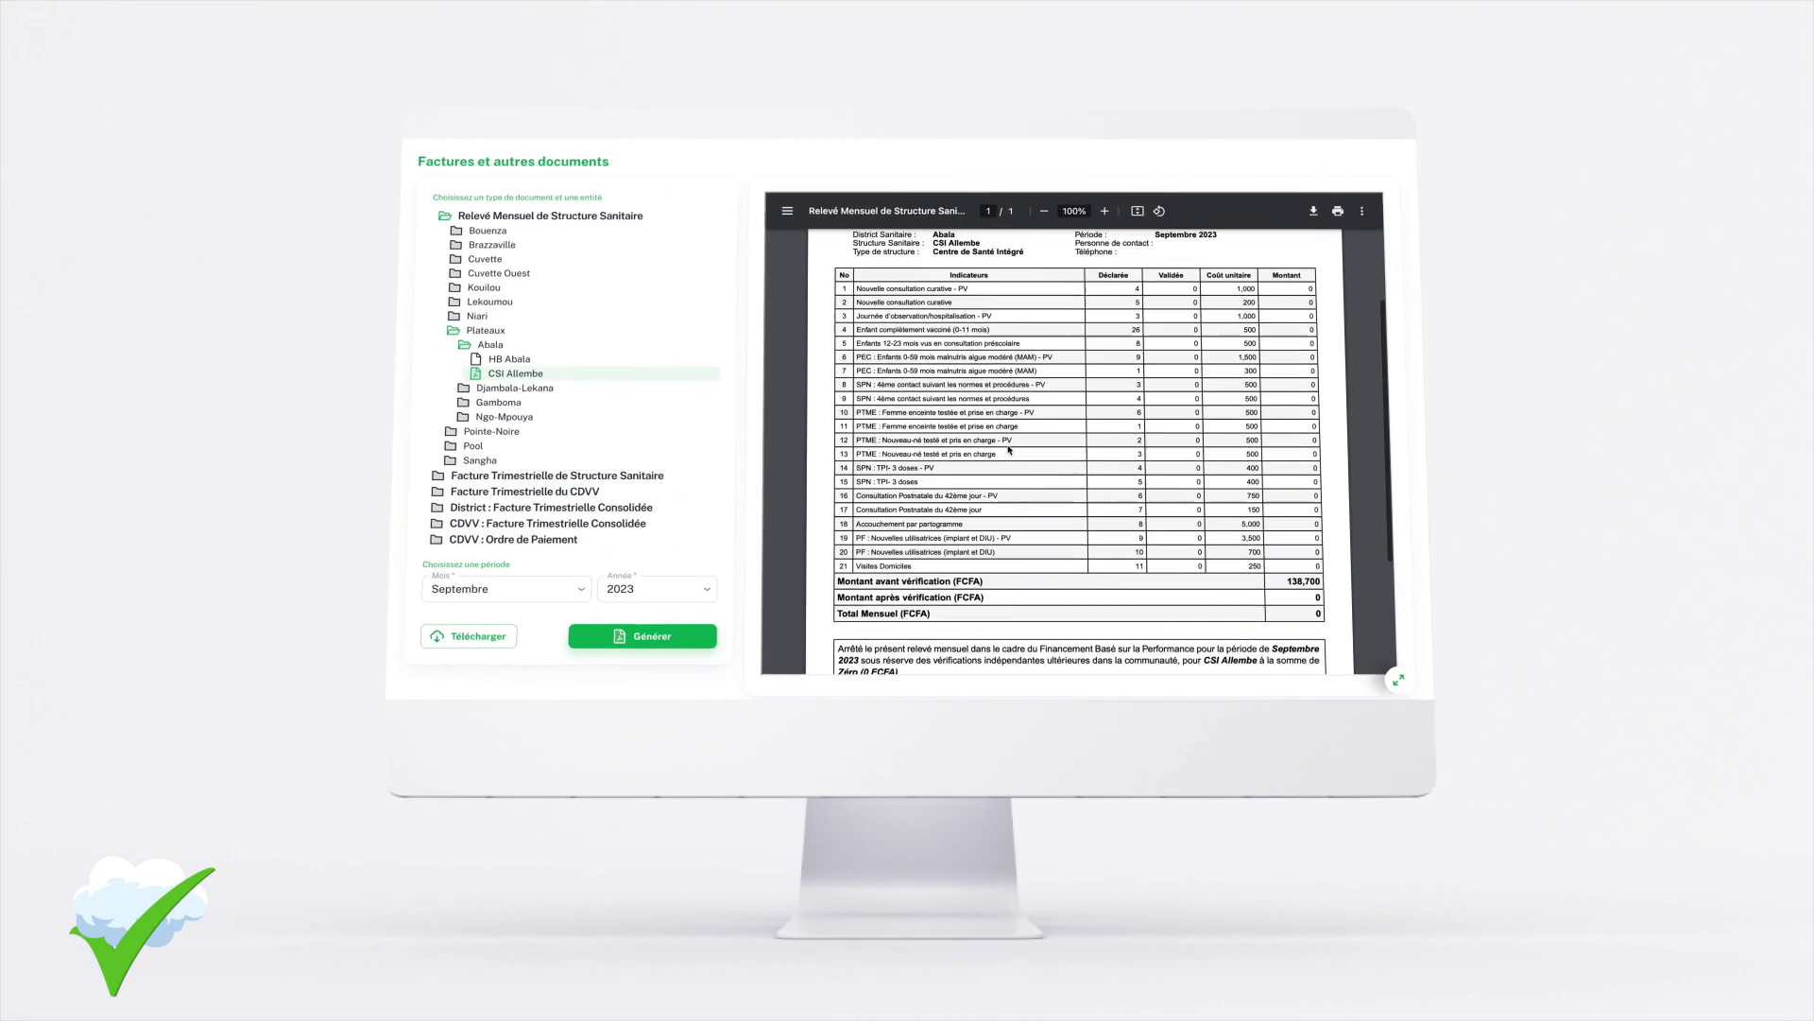